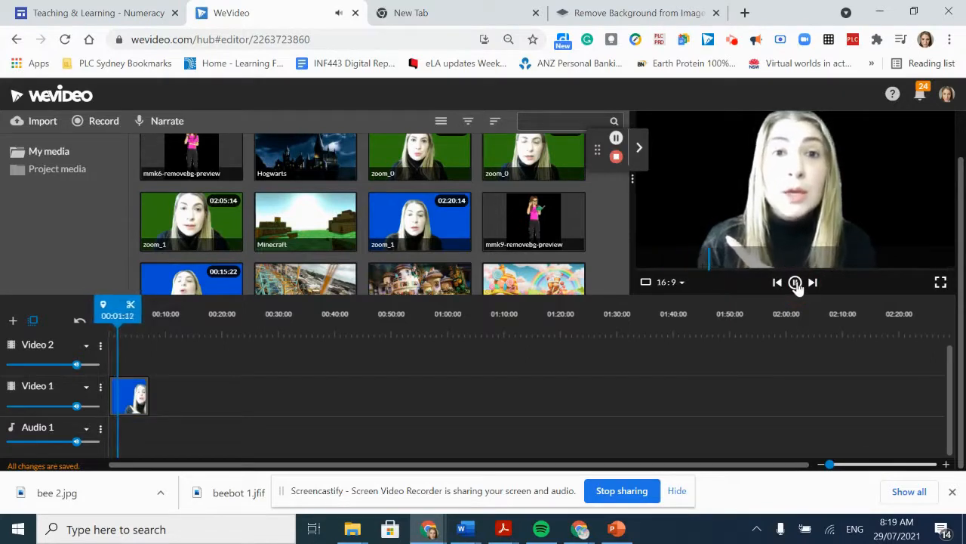
- Pause the video preview and open the Creative Commons website's search for CC images in the empty browser tab
{"action": "left_click", "coordinate": [795, 282]}
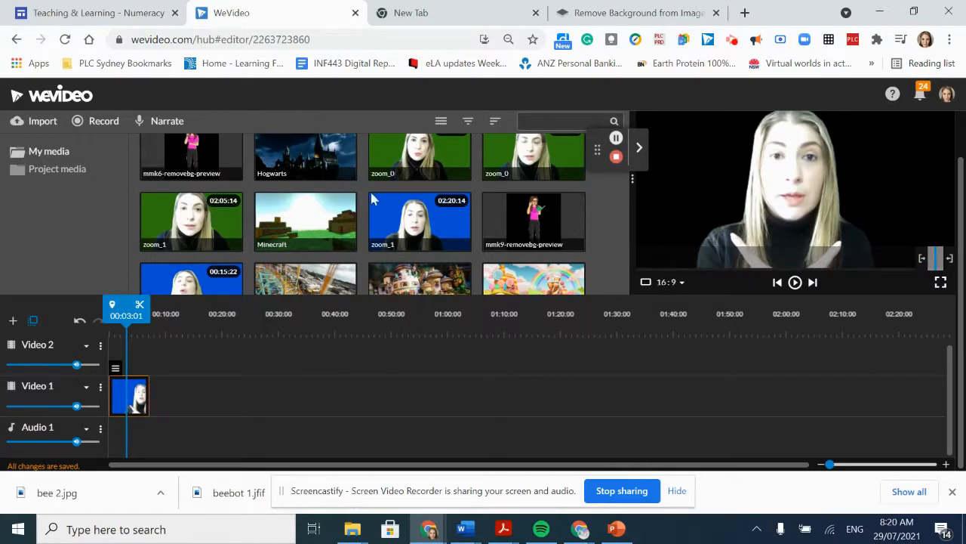
{"action": "left_click", "coordinate": [423, 13]}
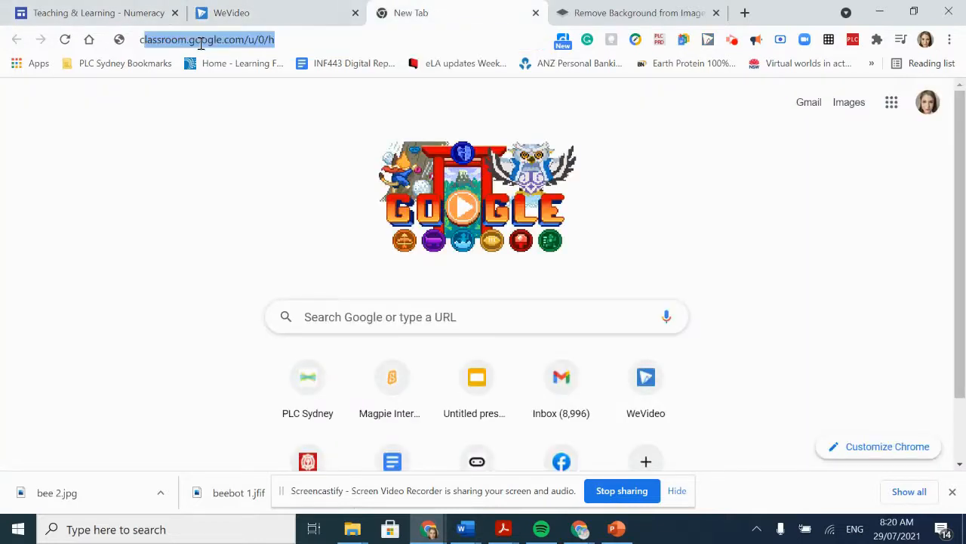
{"action": "type", "text": "creative commo"}
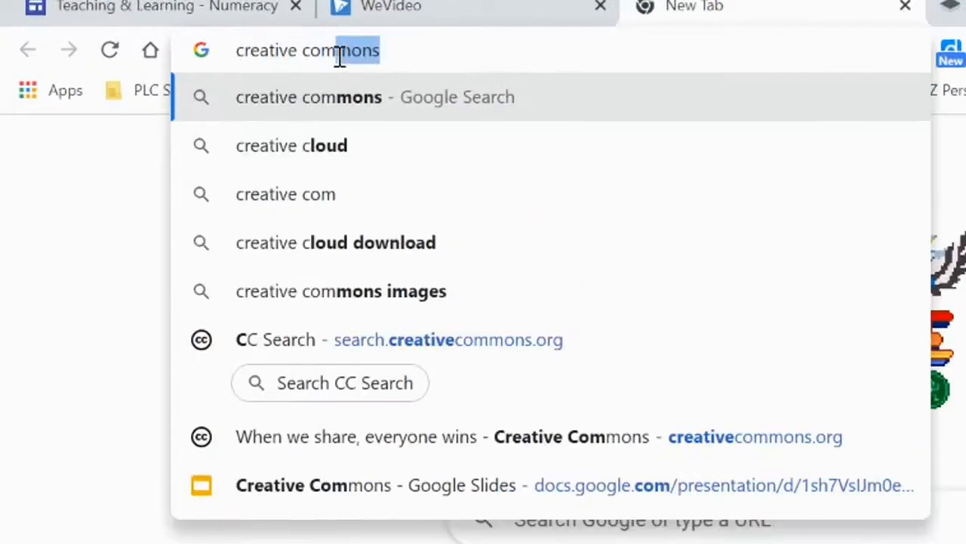
{"action": "type", "text": "ns"}
{"action": "key", "text": "Return"}
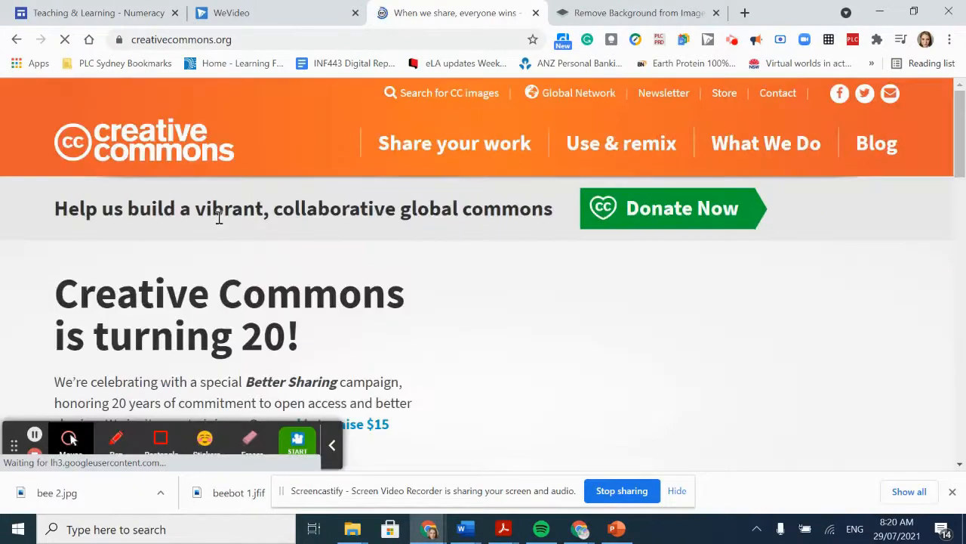
{"action": "left_click", "coordinate": [447, 93]}
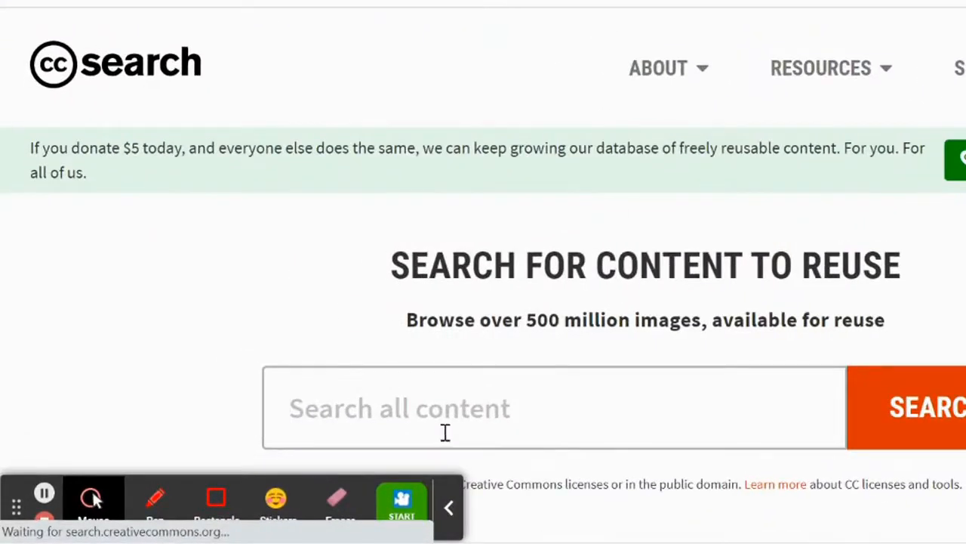
- Search CC Search for "beebot" images
{"action": "left_click", "coordinate": [431, 399]}
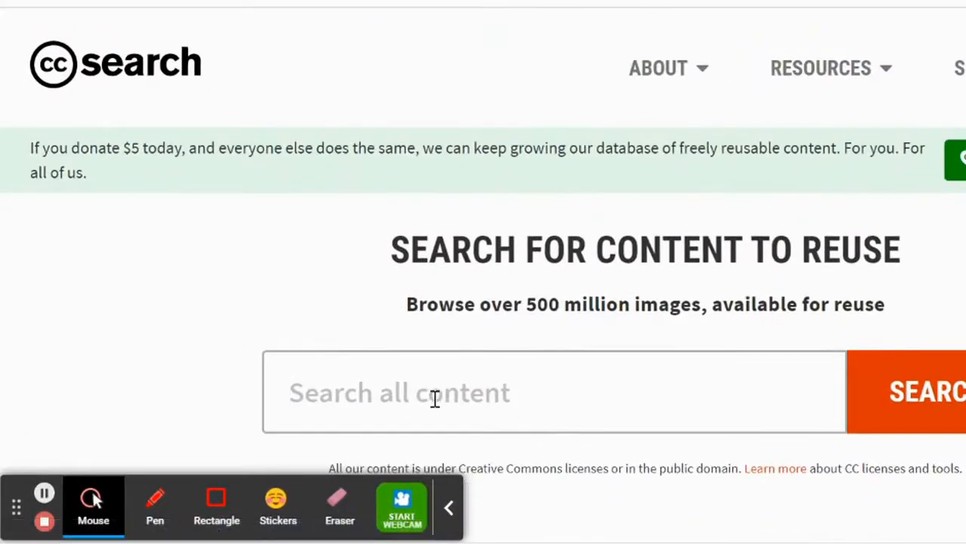
{"action": "type", "text": "beebot"}
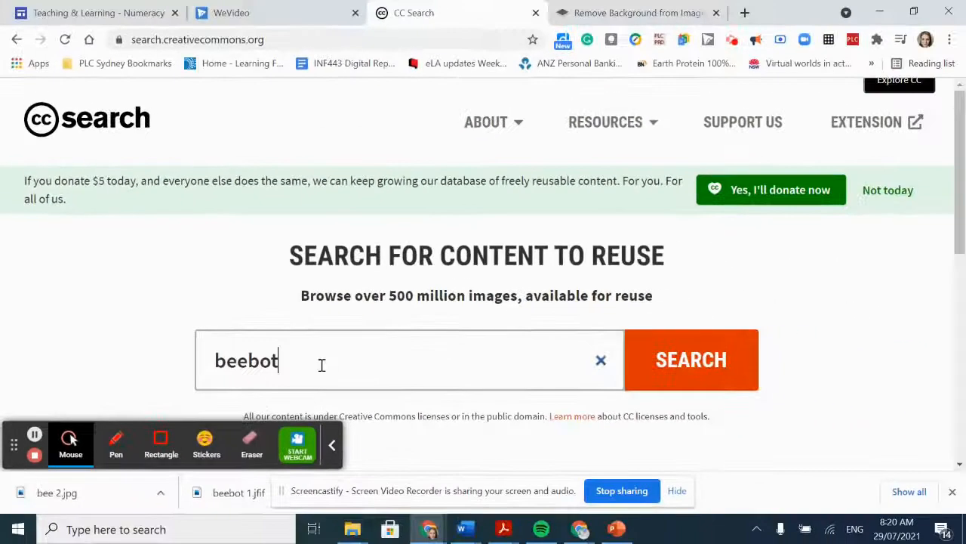
{"action": "left_click", "coordinate": [682, 369]}
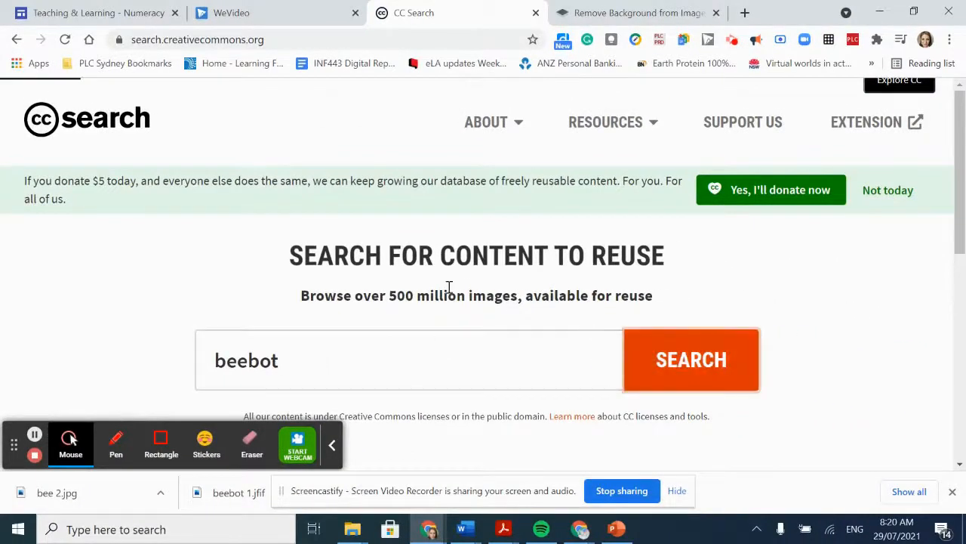
- Save the front-facing "365-127 - BeeBot" image from the results to Downloads as "beebot 2"
{"action": "scroll", "coordinate": [398, 274], "scroll_direction": "down", "scroll_amount": 3}
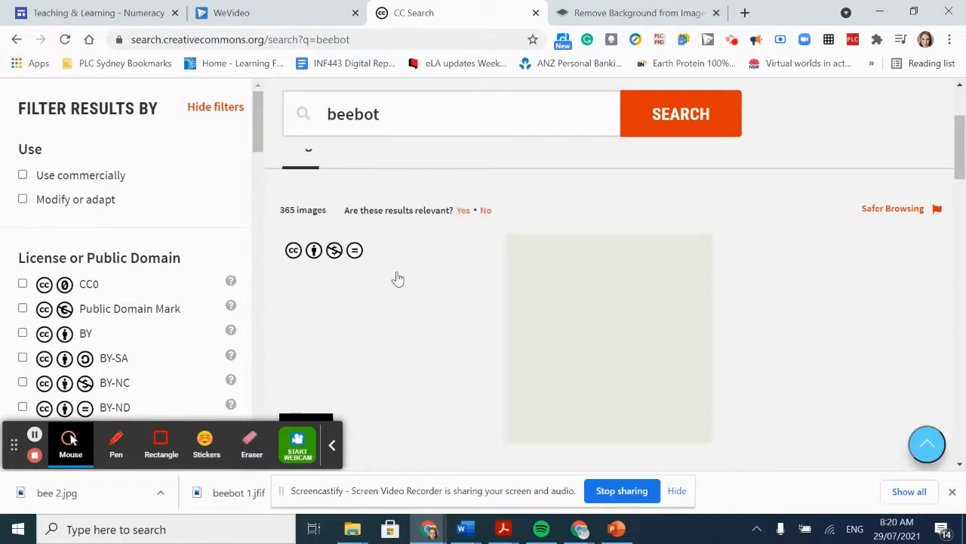
{"action": "scroll", "coordinate": [396, 278], "scroll_direction": "down", "scroll_amount": 3}
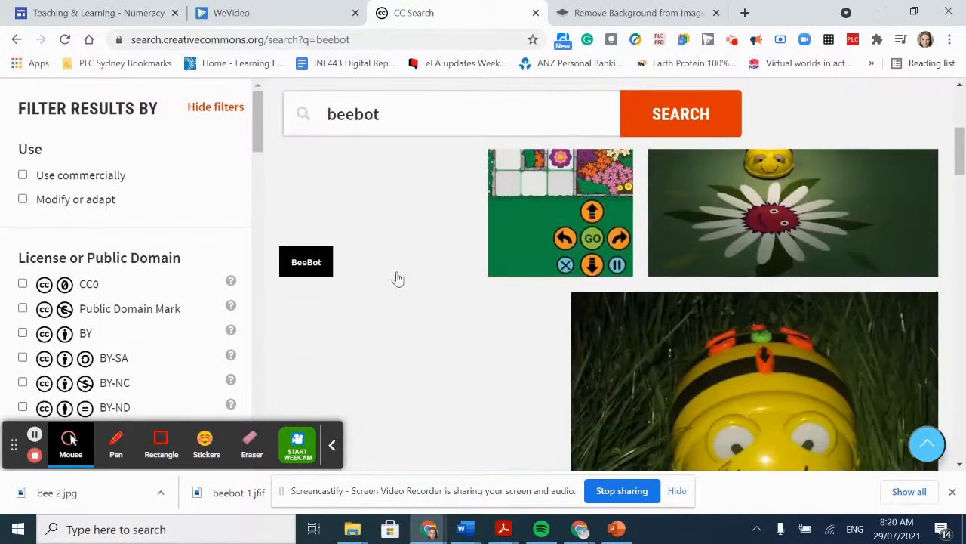
{"action": "scroll", "coordinate": [731, 320], "scroll_direction": "down", "scroll_amount": 2}
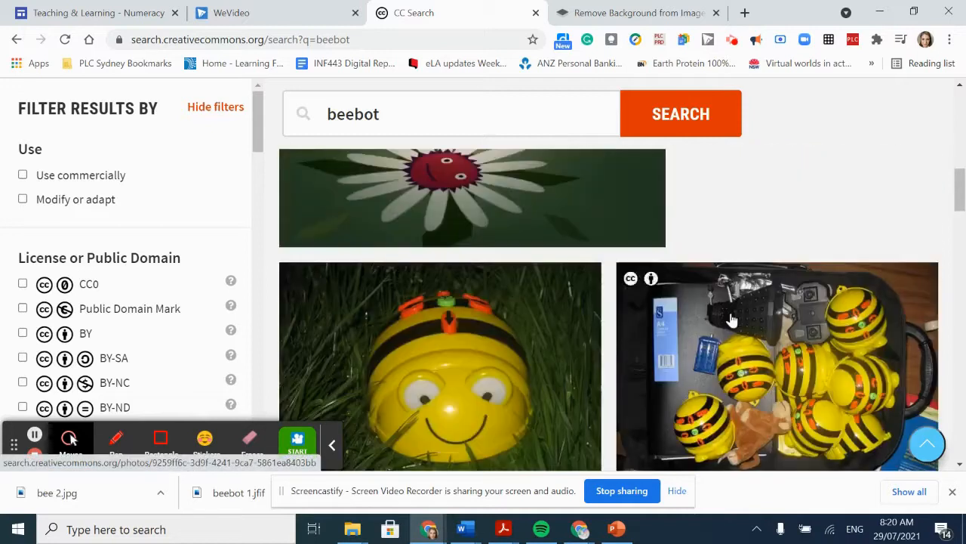
{"action": "scroll", "coordinate": [732, 318], "scroll_direction": "up", "scroll_amount": 4}
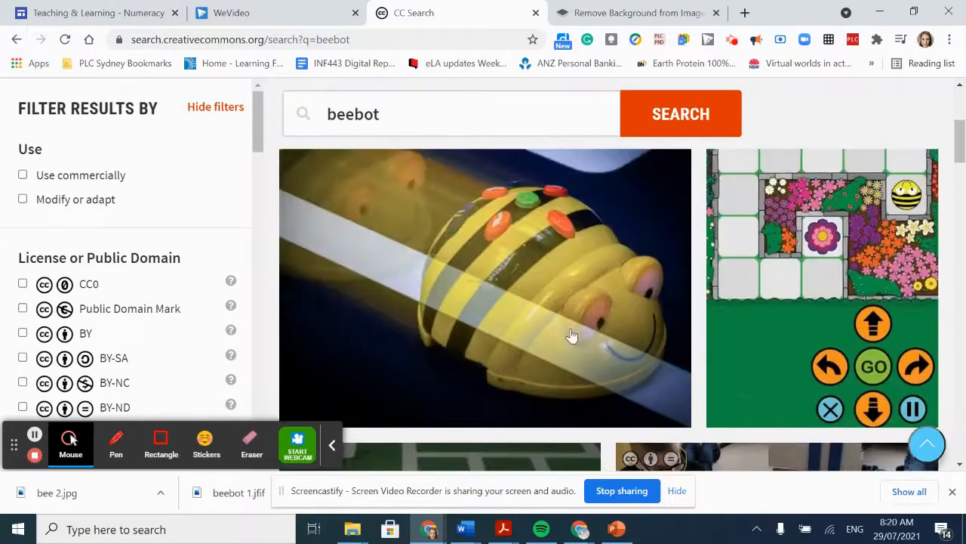
{"action": "scroll", "coordinate": [487, 367], "scroll_direction": "down", "scroll_amount": 3}
{"action": "scroll", "coordinate": [527, 323], "scroll_direction": "down", "scroll_amount": 2}
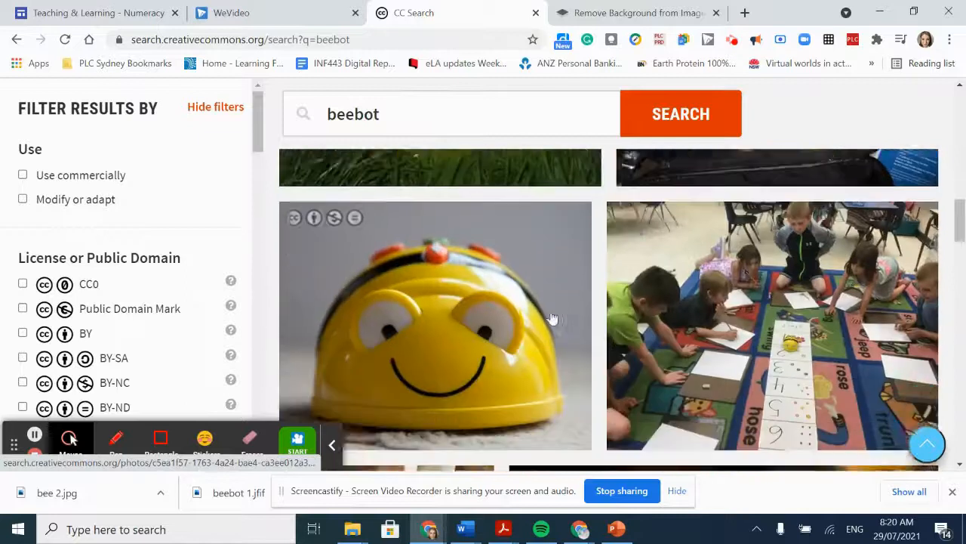
{"action": "right_click", "coordinate": [501, 287]}
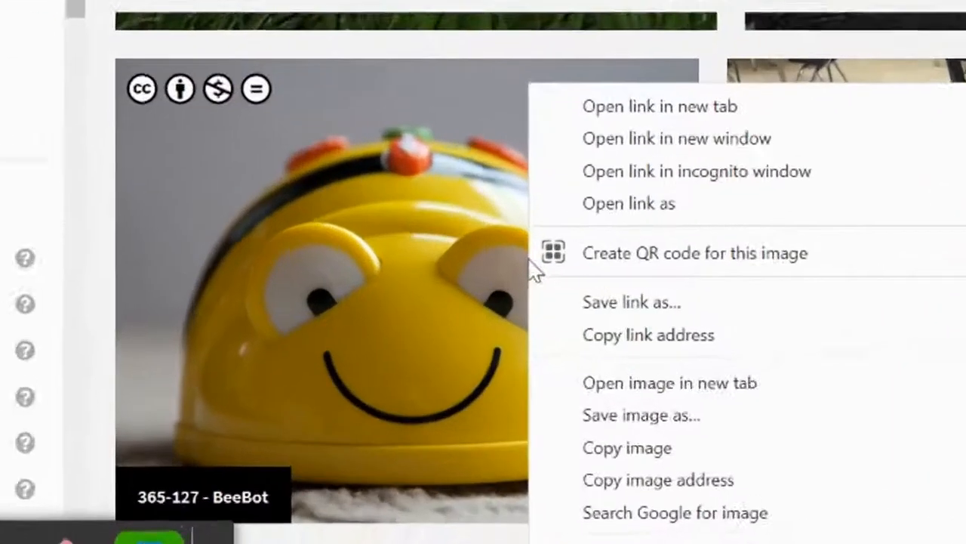
{"action": "left_click", "coordinate": [545, 361]}
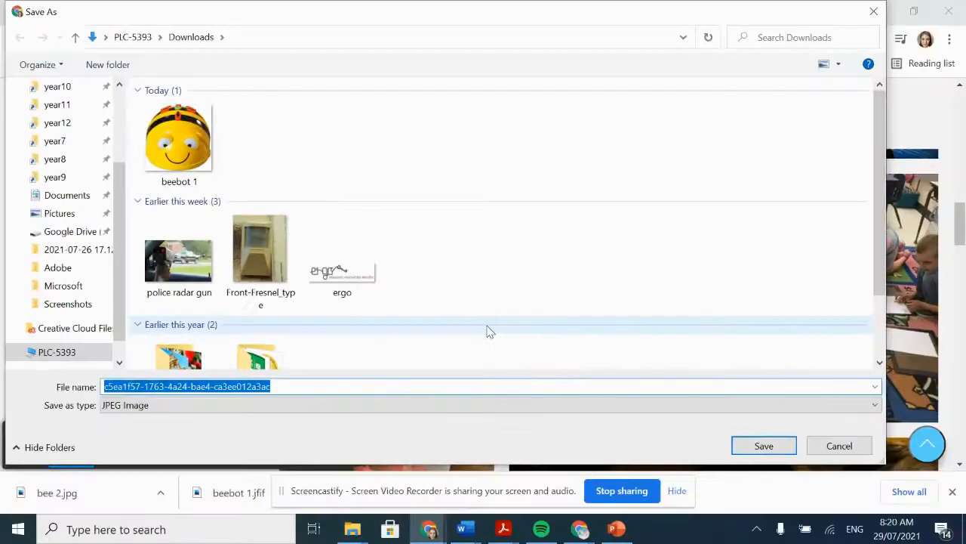
{"action": "type", "text": "beebot 2"}
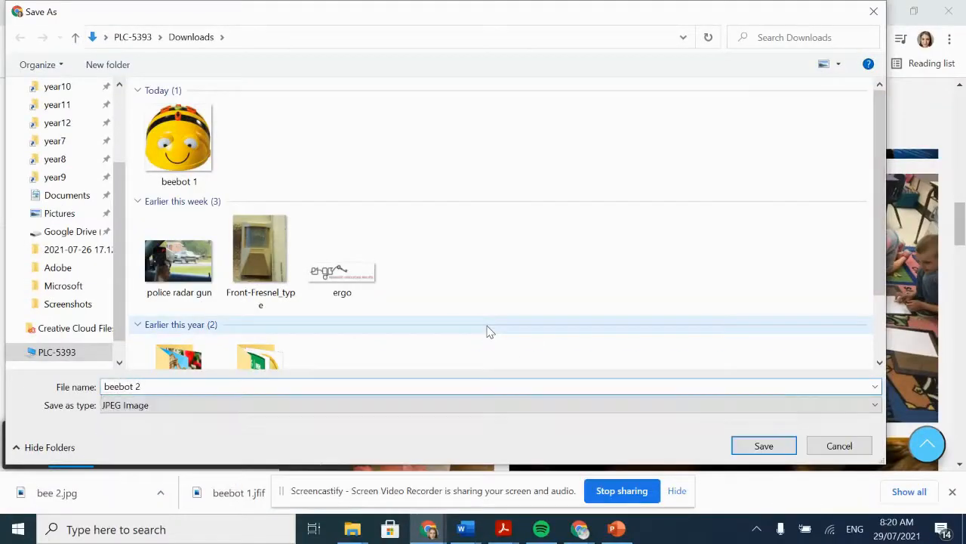
{"action": "key", "text": "Return"}
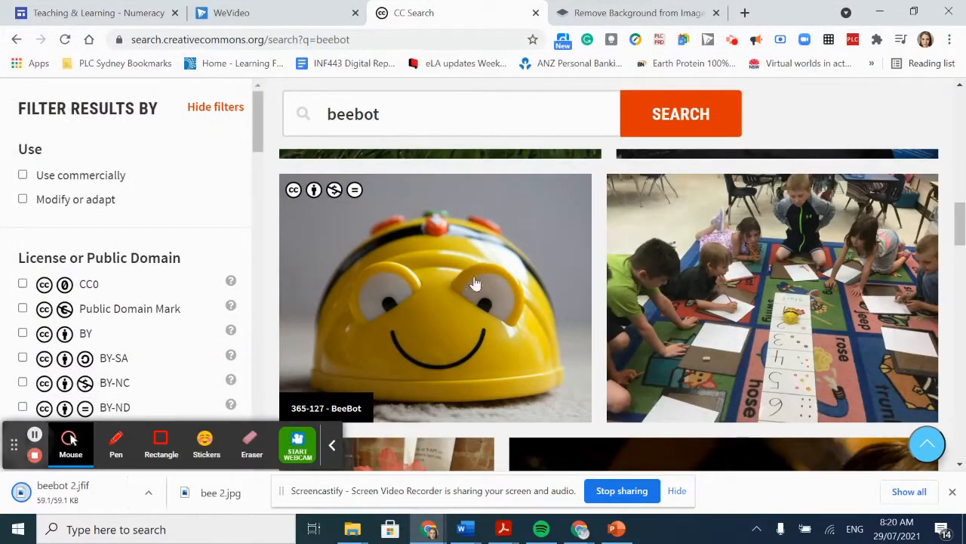
- Shorten the image search term to "bee" and run the search again
{"action": "left_click", "coordinate": [367, 113]}
{"action": "left_click_drag", "start_coordinate": [381, 113], "coordinate": [355, 113]}
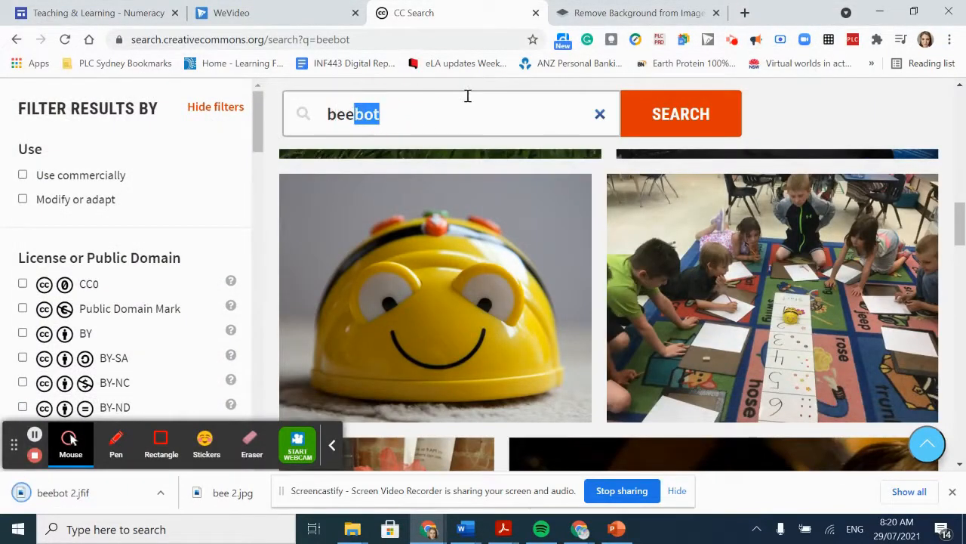
{"action": "key", "text": "BackSpace"}
{"action": "key", "text": "Return"}
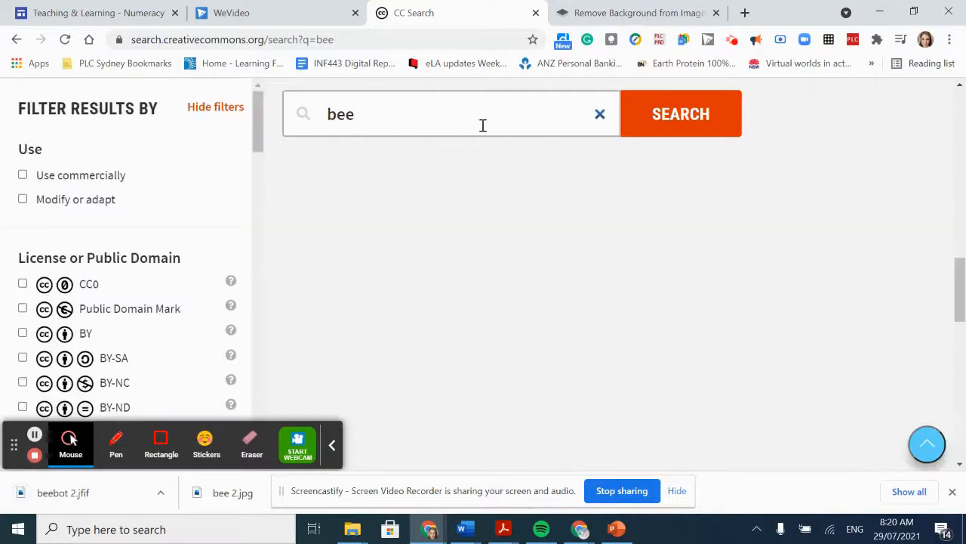
- Save the "Bee Happy" close-up photo from the results to Downloads as "bee"
{"action": "scroll", "coordinate": [550, 219], "scroll_direction": "down", "scroll_amount": 10}
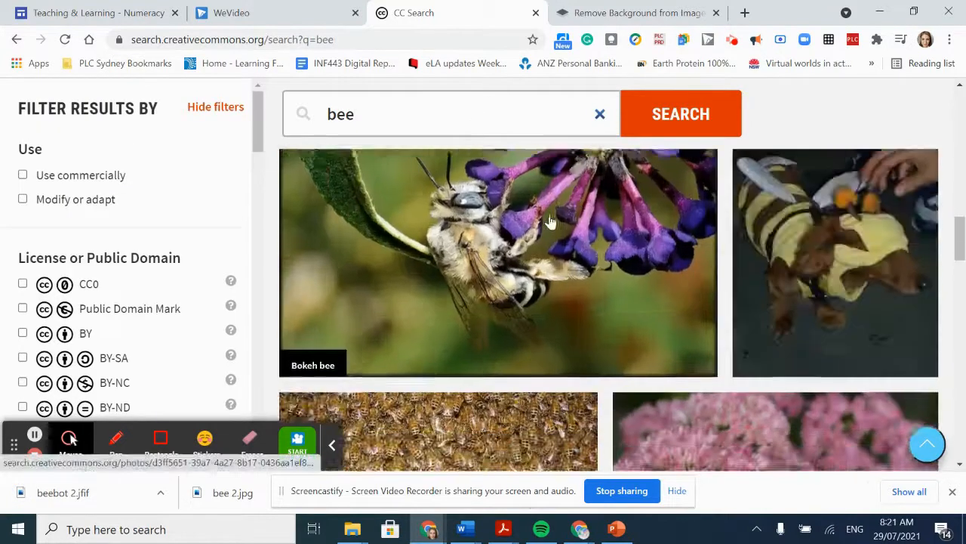
{"action": "scroll", "coordinate": [550, 221], "scroll_direction": "down", "scroll_amount": 7}
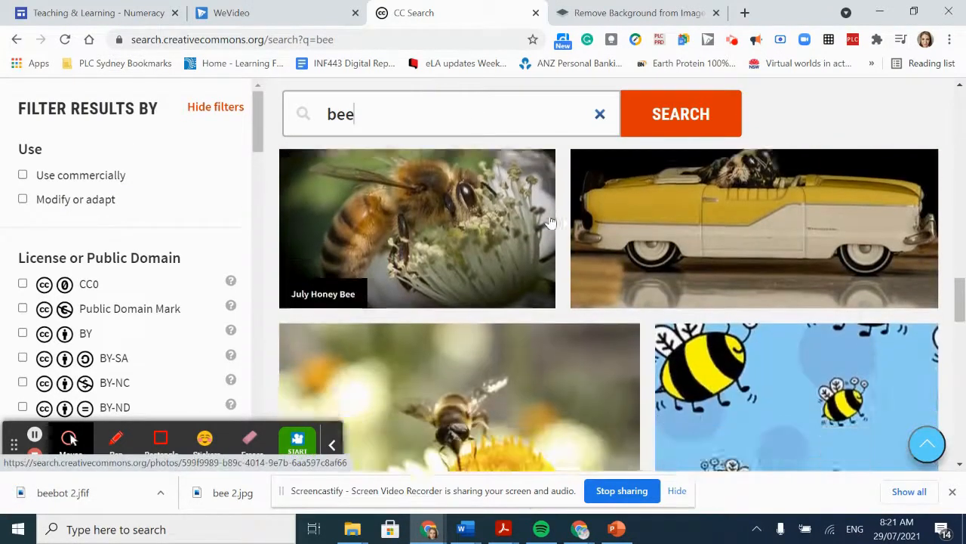
{"action": "scroll", "coordinate": [550, 220], "scroll_direction": "down", "scroll_amount": 5}
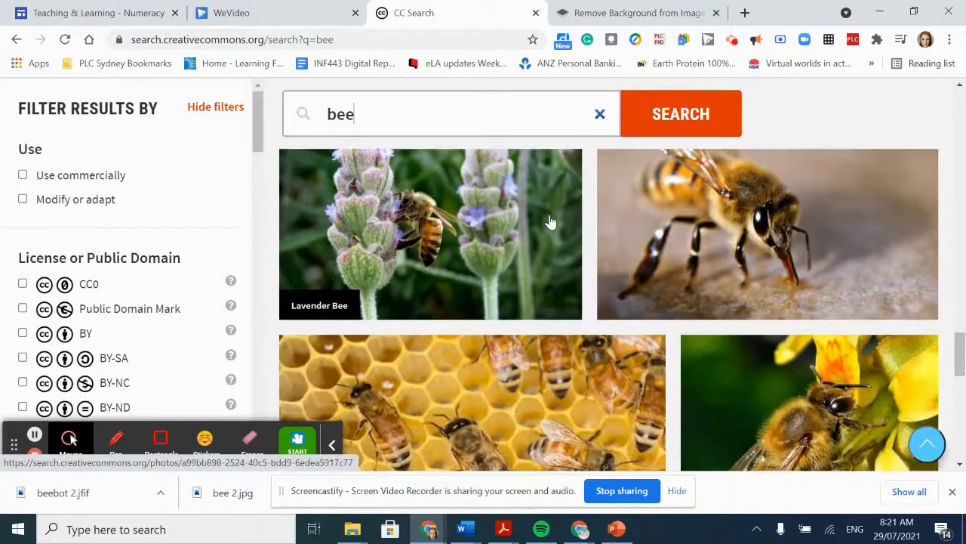
{"action": "scroll", "coordinate": [725, 317], "scroll_direction": "up", "scroll_amount": 2}
{"action": "scroll", "coordinate": [725, 317], "scroll_direction": "down", "scroll_amount": 1}
{"action": "scroll", "coordinate": [723, 317], "scroll_direction": "down", "scroll_amount": 10}
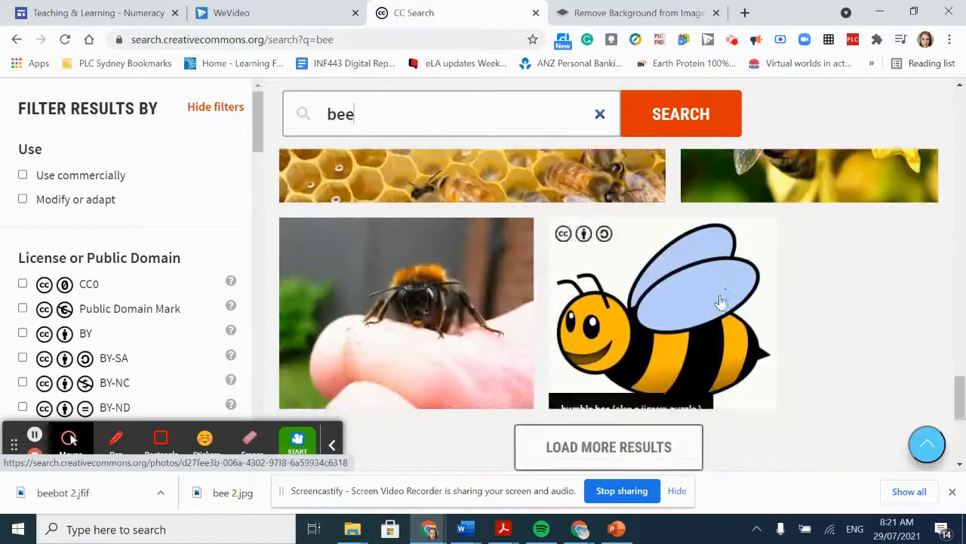
{"action": "scroll", "coordinate": [721, 301], "scroll_direction": "up", "scroll_amount": 2}
{"action": "scroll", "coordinate": [694, 324], "scroll_direction": "up", "scroll_amount": 6}
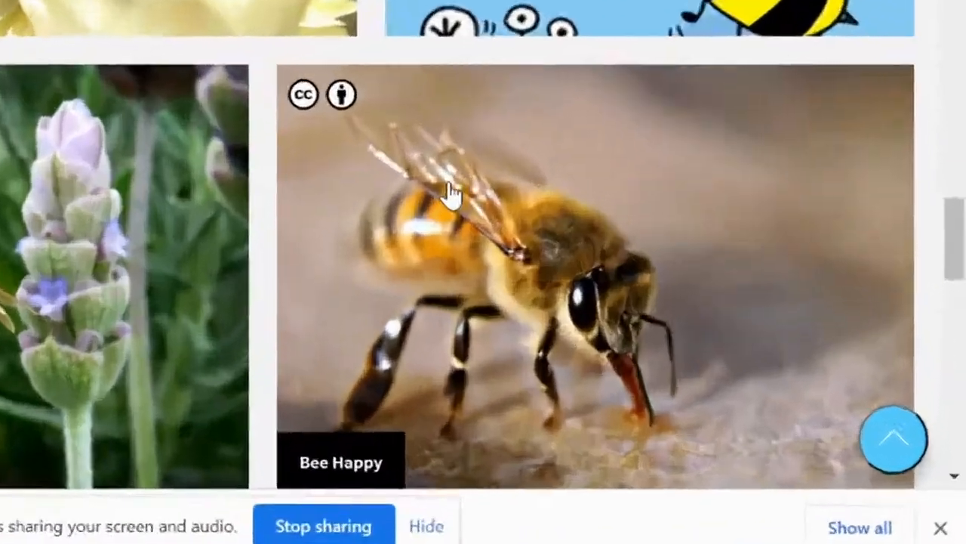
{"action": "right_click", "coordinate": [688, 311]}
{"action": "left_click", "coordinate": [127, 279]}
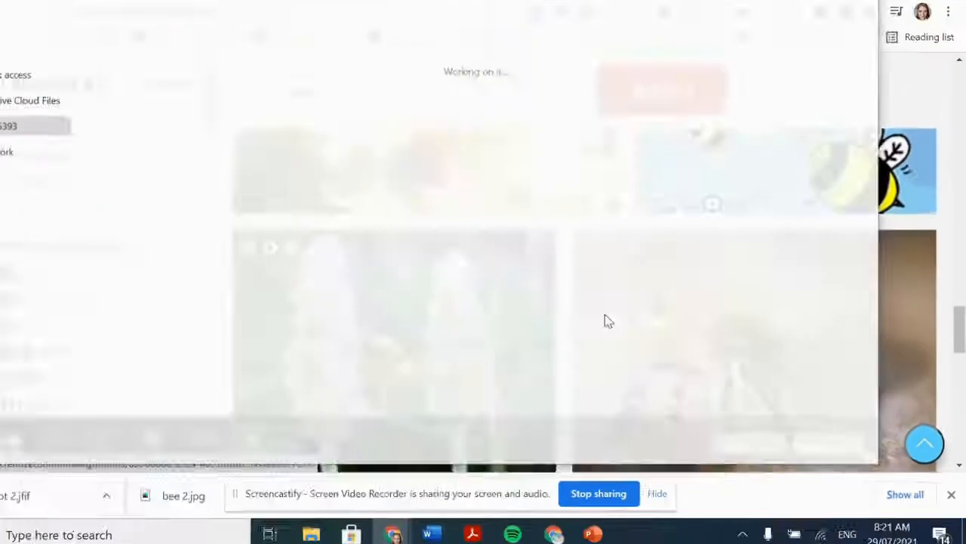
{"action": "type", "text": "bee"}
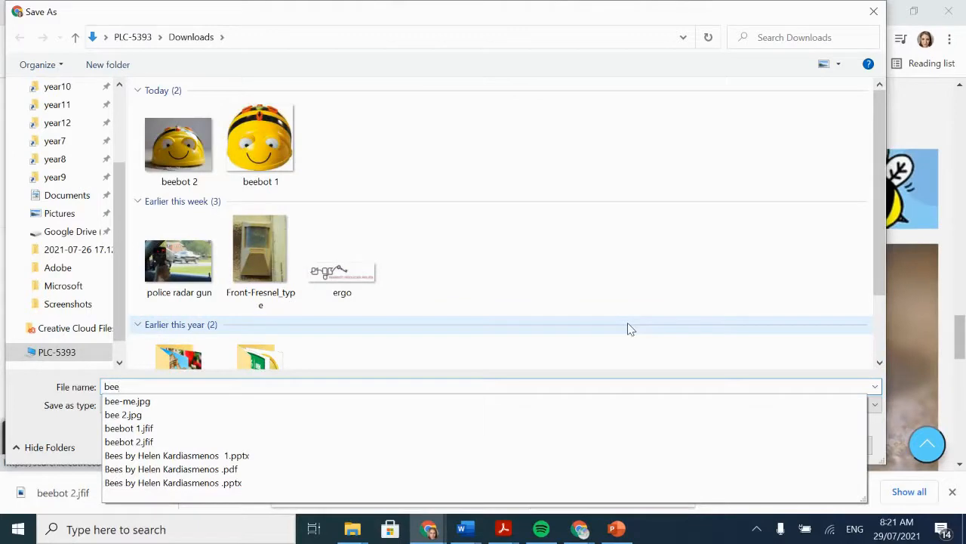
{"action": "key", "text": "Return"}
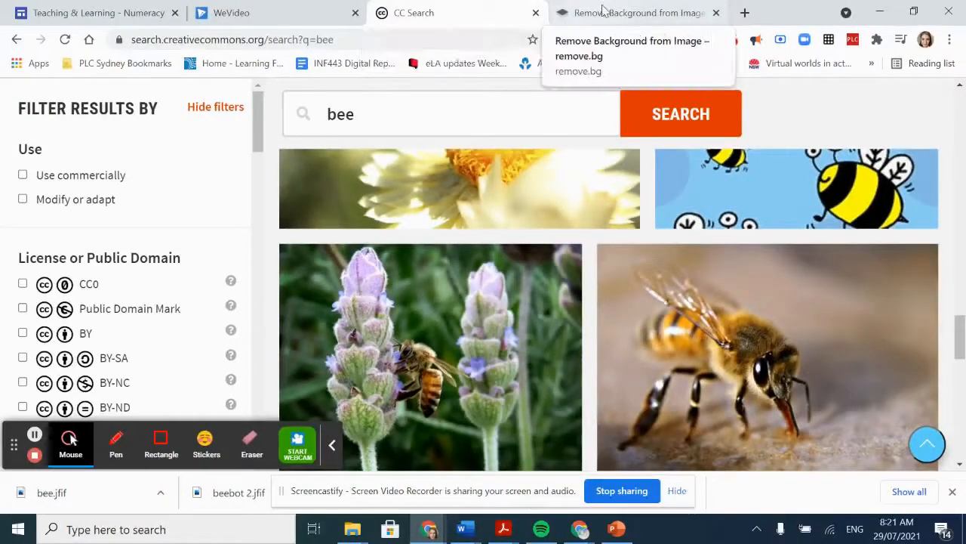
- Switch to remove.bg, hide the screen-sharing notice and upload the downloaded beebot 2.jfif for background removal
{"action": "left_click", "coordinate": [604, 10]}
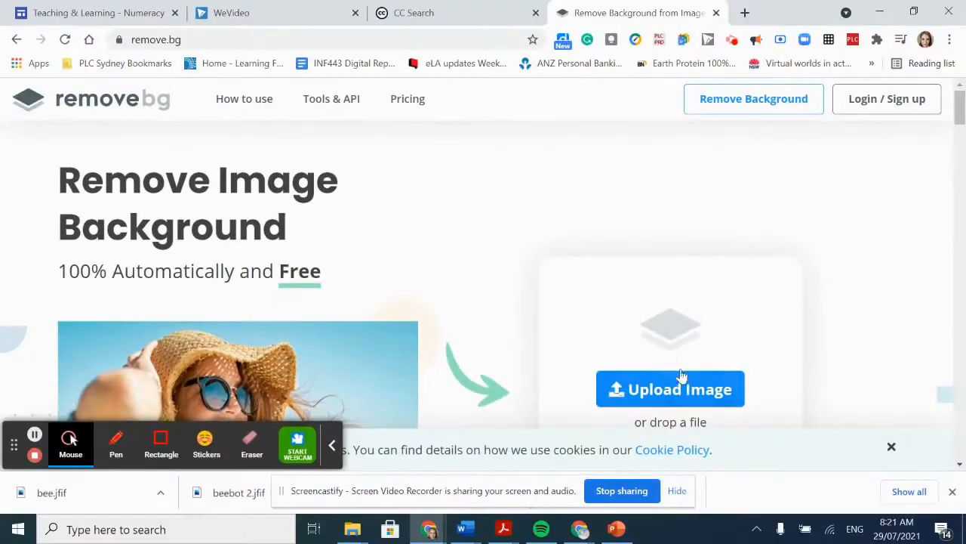
{"action": "scroll", "coordinate": [672, 362], "scroll_direction": "down", "scroll_amount": 3}
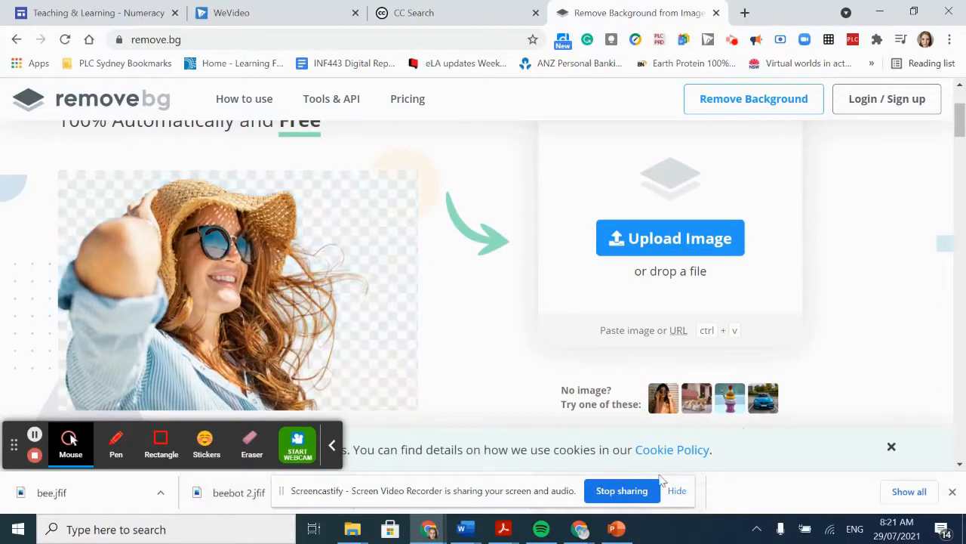
{"action": "left_click", "coordinate": [677, 491]}
{"action": "left_click_drag", "start_coordinate": [244, 496], "coordinate": [679, 192]}
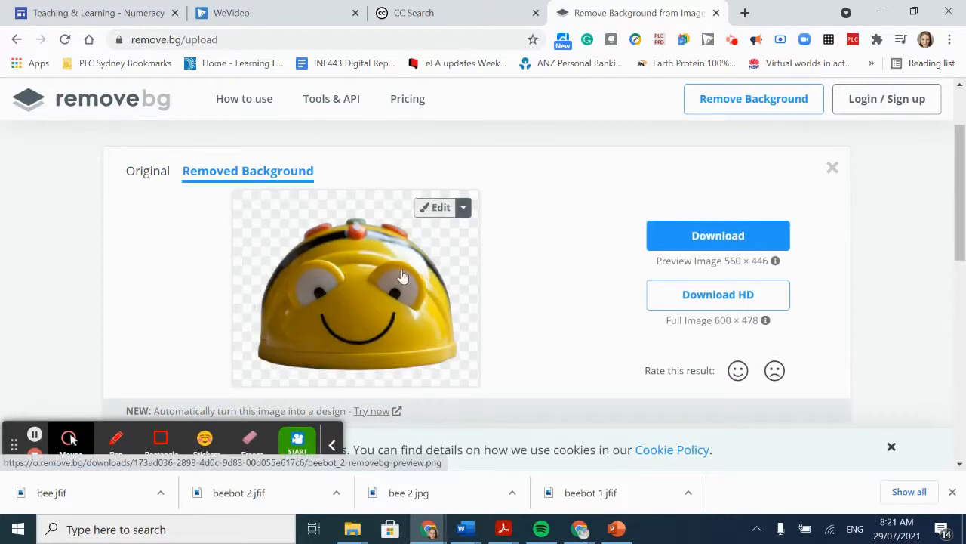
- Check the BeeBot cut-out and download its preview-size image with the background removed
{"action": "scroll", "coordinate": [297, 277], "scroll_direction": "down", "scroll_amount": 1}
{"action": "scroll", "coordinate": [297, 279], "scroll_direction": "up", "scroll_amount": 2}
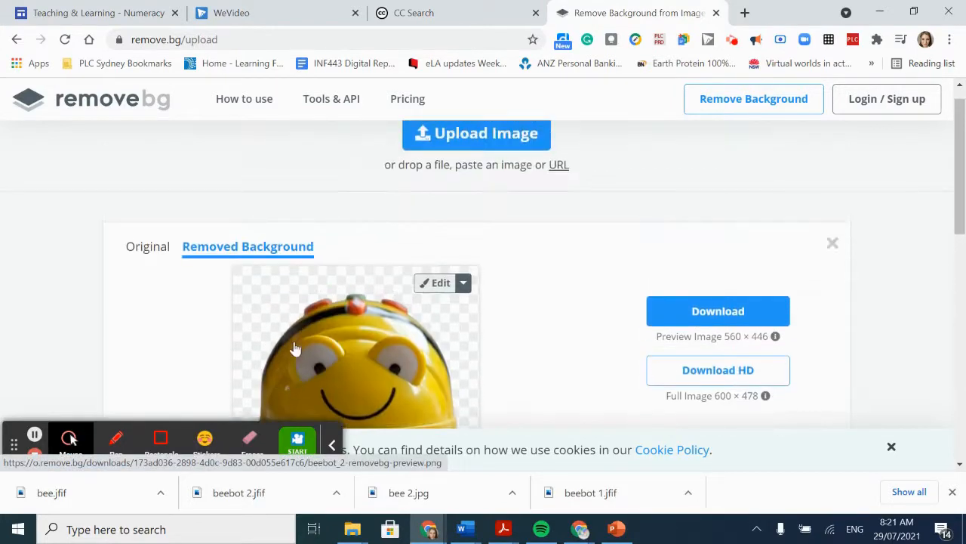
{"action": "scroll", "coordinate": [300, 348], "scroll_direction": "down", "scroll_amount": 1}
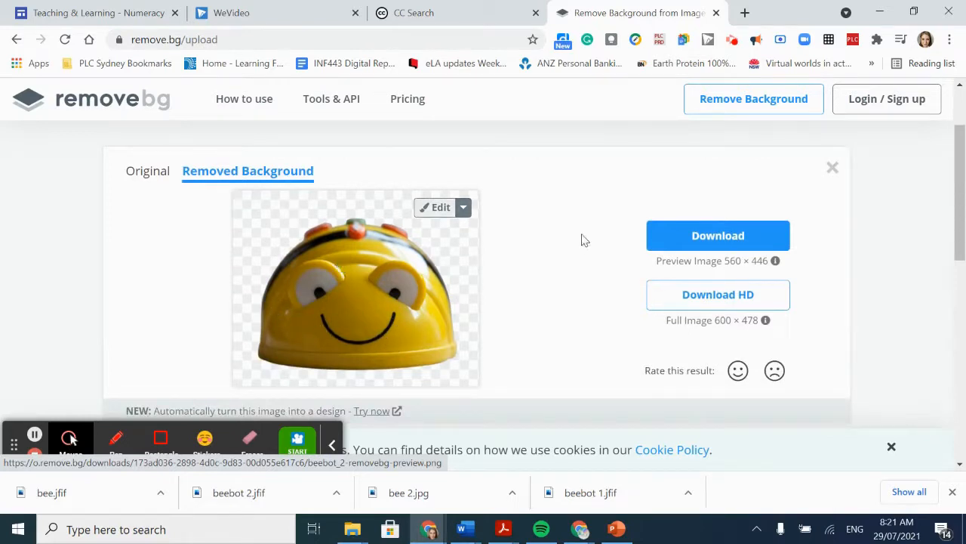
{"action": "left_click", "coordinate": [707, 237]}
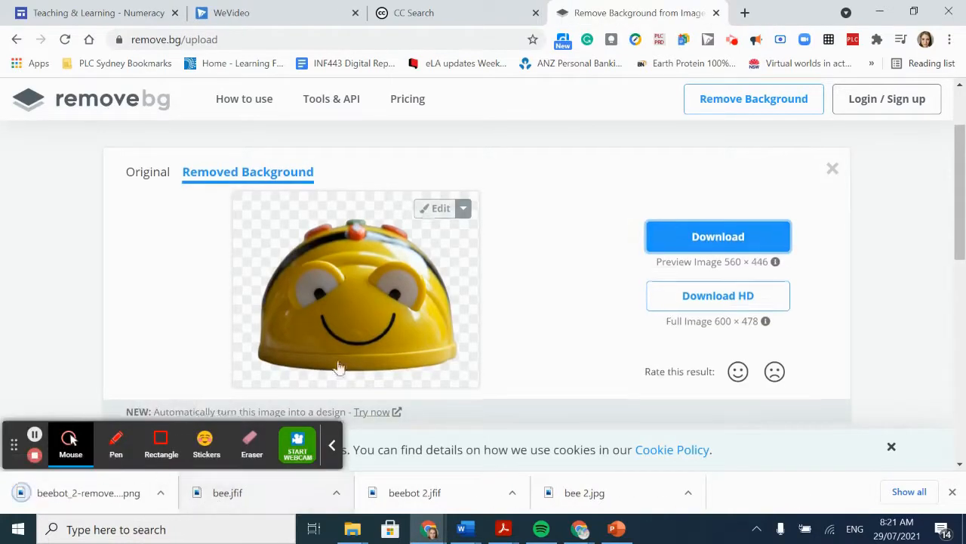
- Upload bee.jfif to remove its background and download the preview-size cut-out
{"action": "scroll", "coordinate": [334, 388], "scroll_direction": "up", "scroll_amount": 1}
{"action": "left_click_drag", "start_coordinate": [227, 502], "coordinate": [440, 160]}
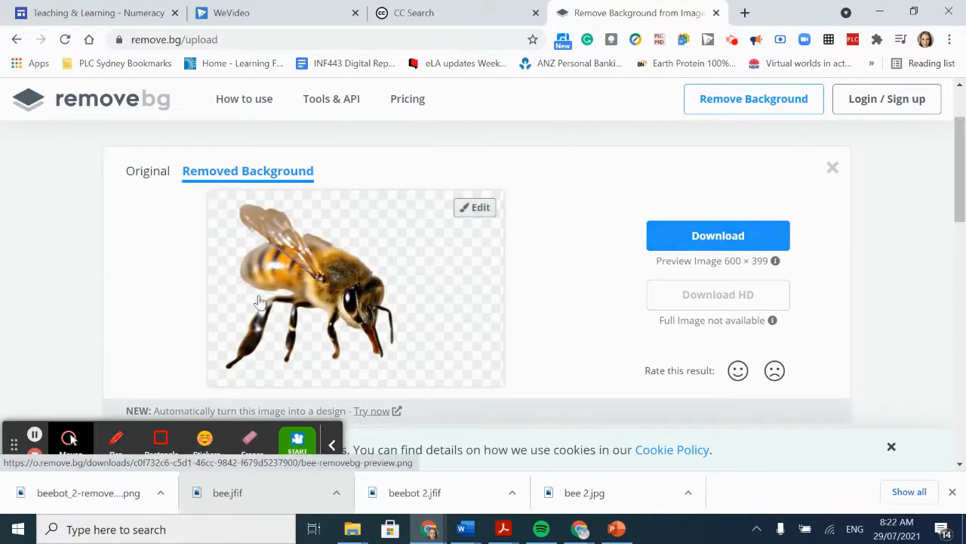
{"action": "left_click", "coordinate": [684, 240]}
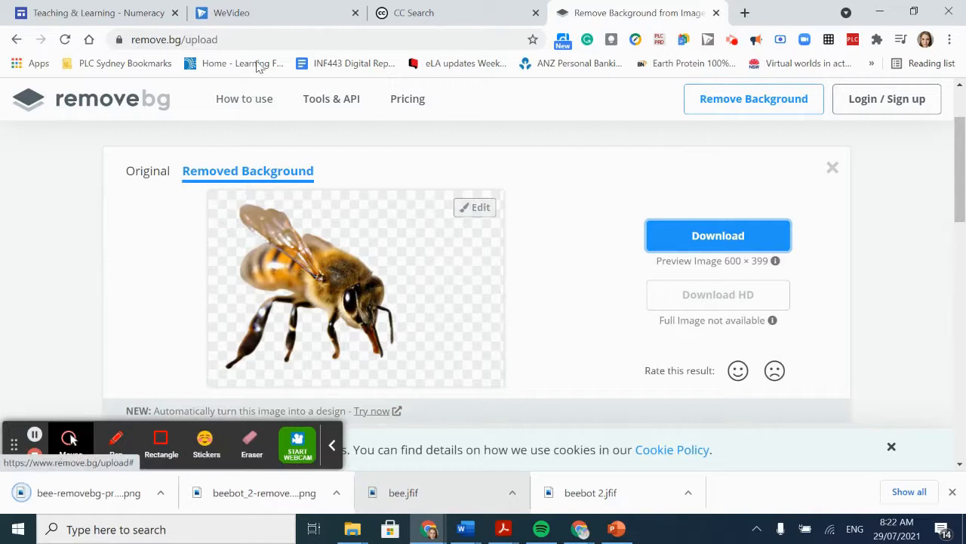
- Switch to WeVideo and import the downloaded background-free BeeBot and bee PNG images into My media
{"action": "left_click", "coordinate": [264, 13]}
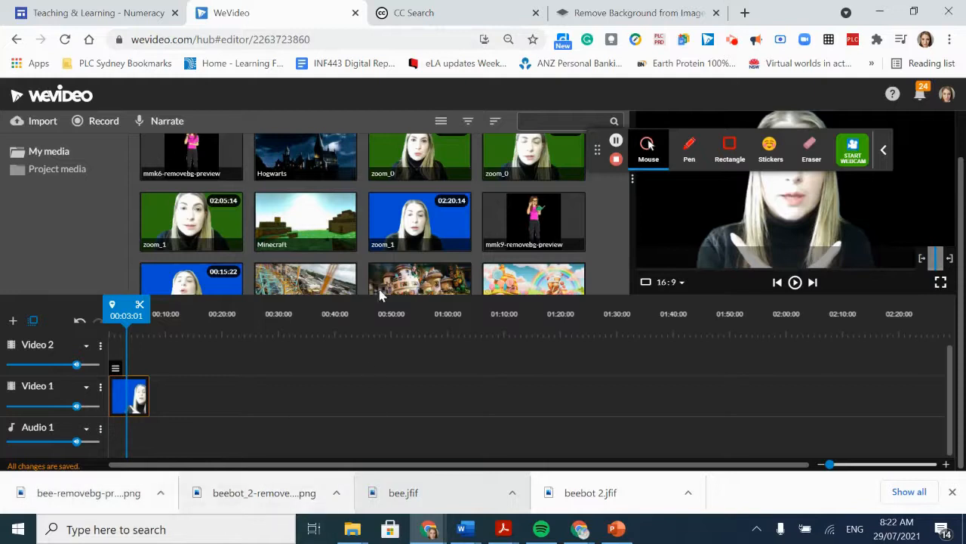
{"action": "left_click", "coordinate": [83, 152]}
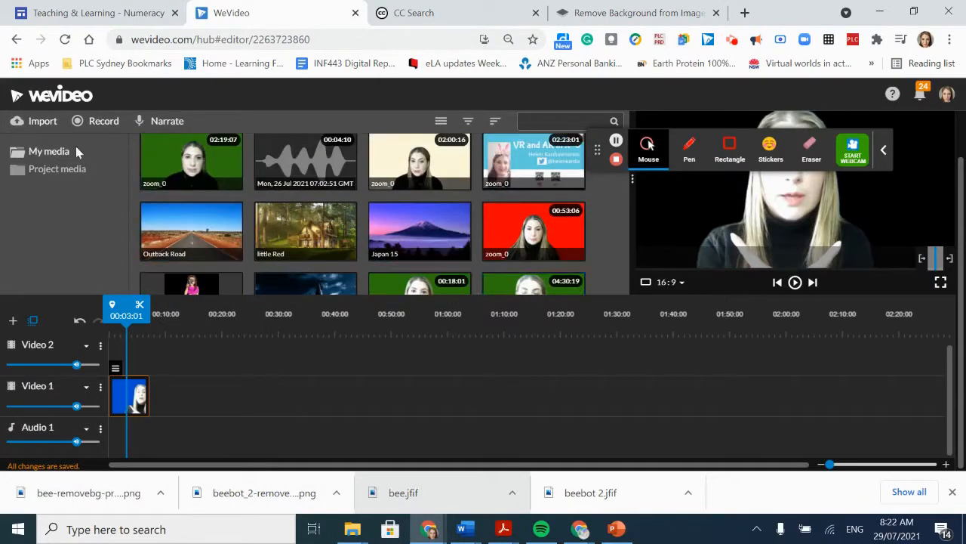
{"action": "left_click", "coordinate": [44, 126]}
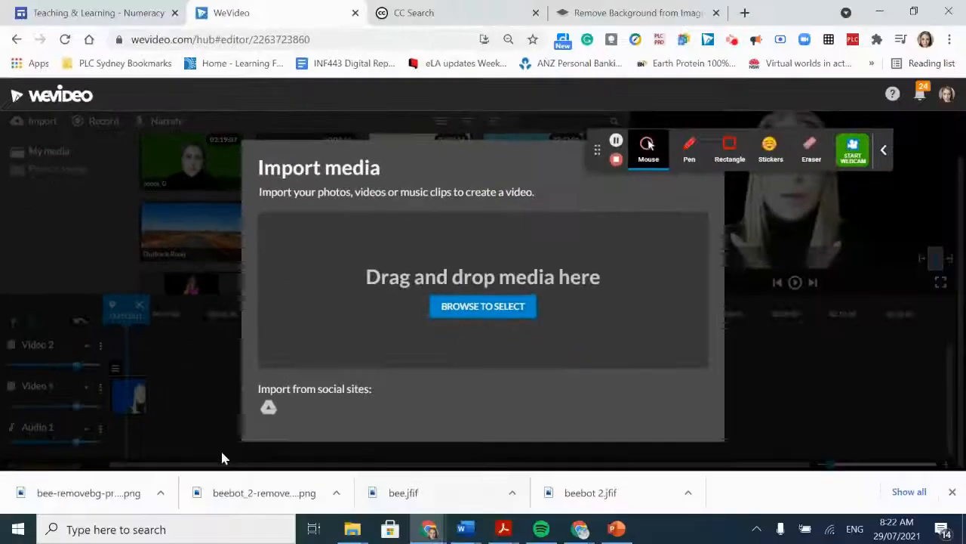
{"action": "left_click_drag", "start_coordinate": [264, 492], "coordinate": [402, 249]}
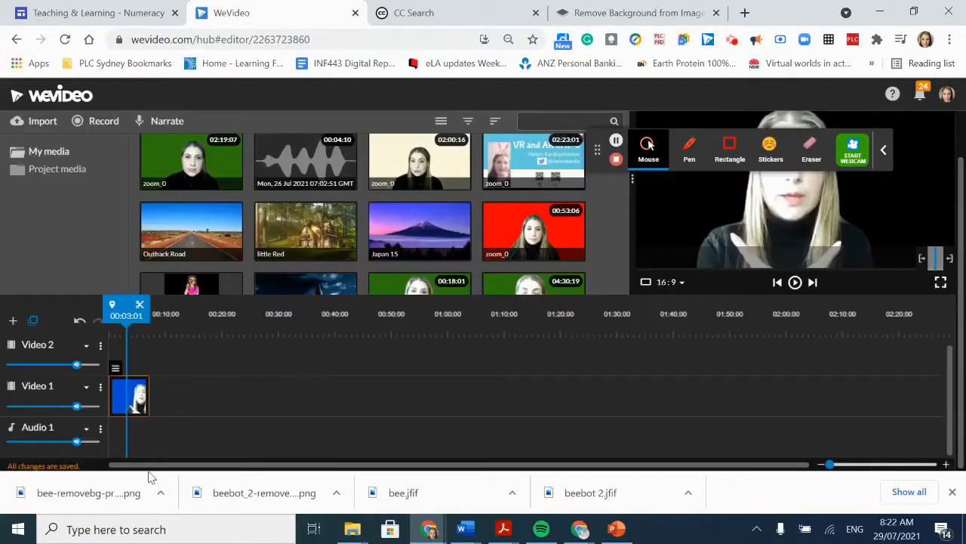
{"action": "left_click_drag", "start_coordinate": [126, 491], "coordinate": [404, 355]}
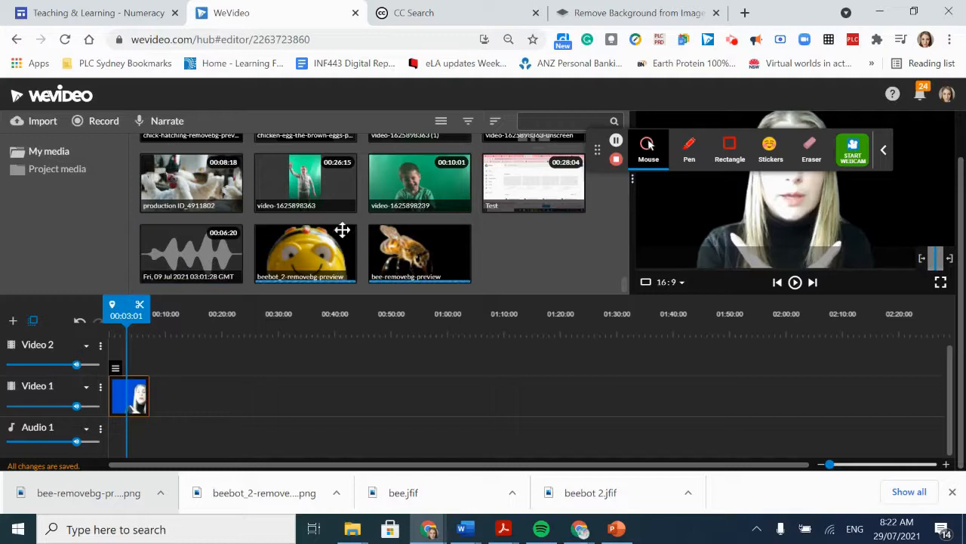
- Return the playhead to 00:00:00 and add a new video track named Video 3 to the timeline
{"action": "left_click_drag", "start_coordinate": [302, 257], "coordinate": [63, 379]}
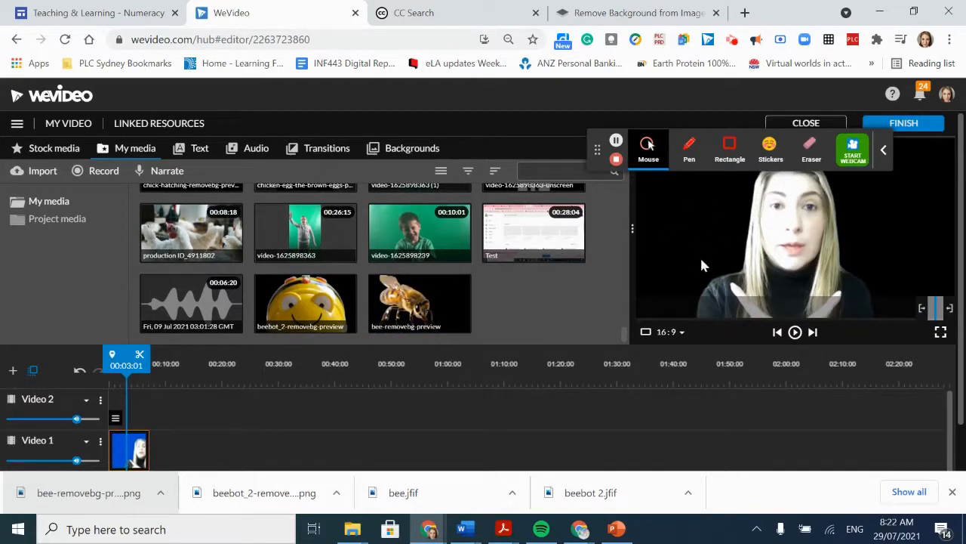
{"action": "left_click_drag", "start_coordinate": [124, 365], "coordinate": [88, 366]}
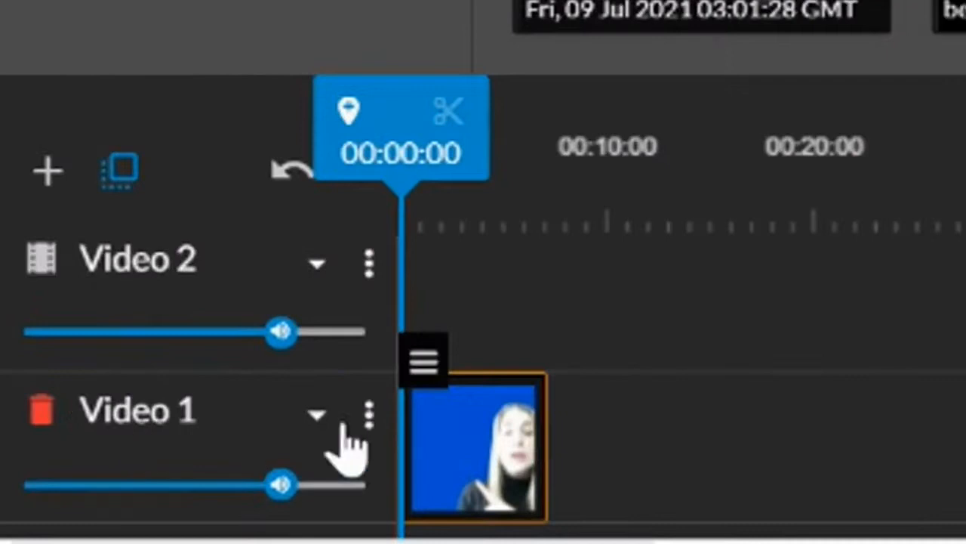
{"action": "scroll", "coordinate": [479, 427], "scroll_direction": "up", "scroll_amount": 1}
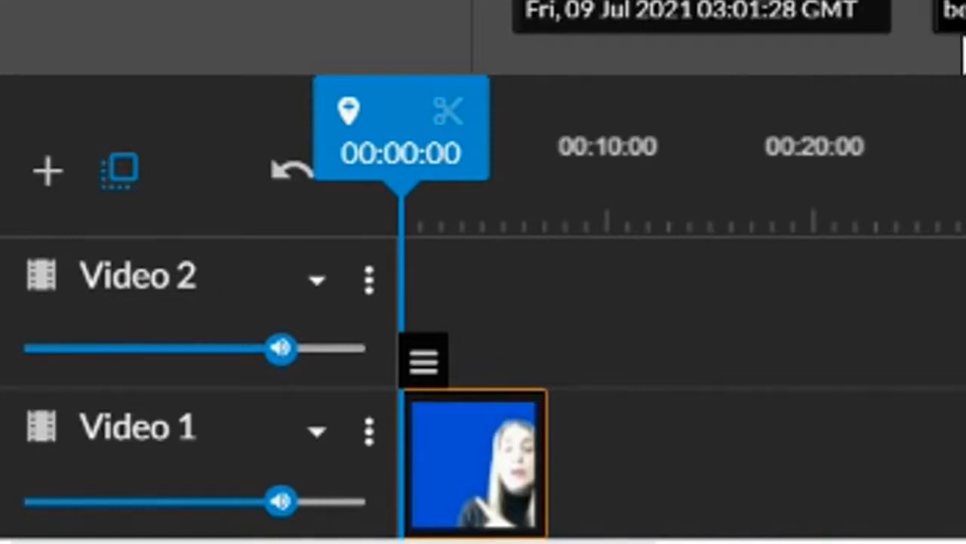
{"action": "mouse_move", "coordinate": [332, 317]}
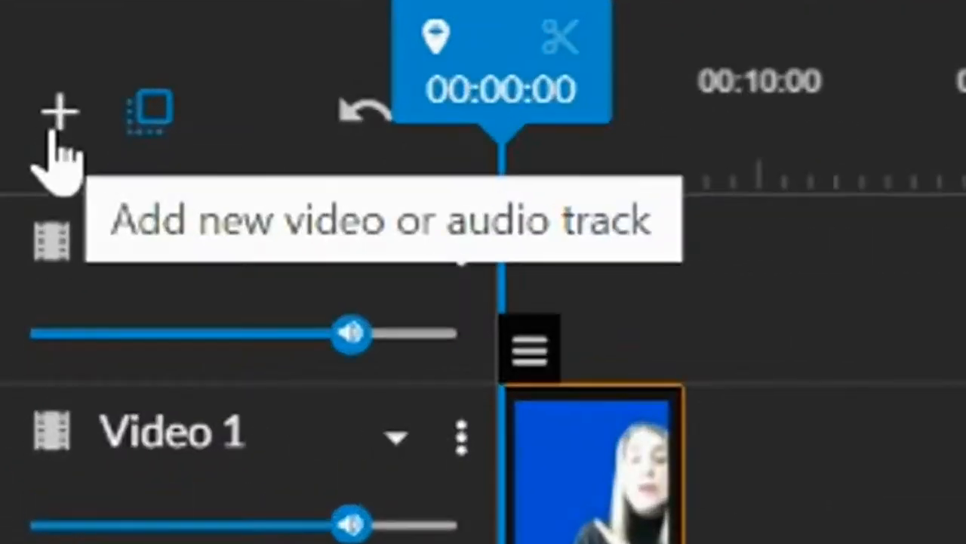
{"action": "left_click", "coordinate": [13, 374]}
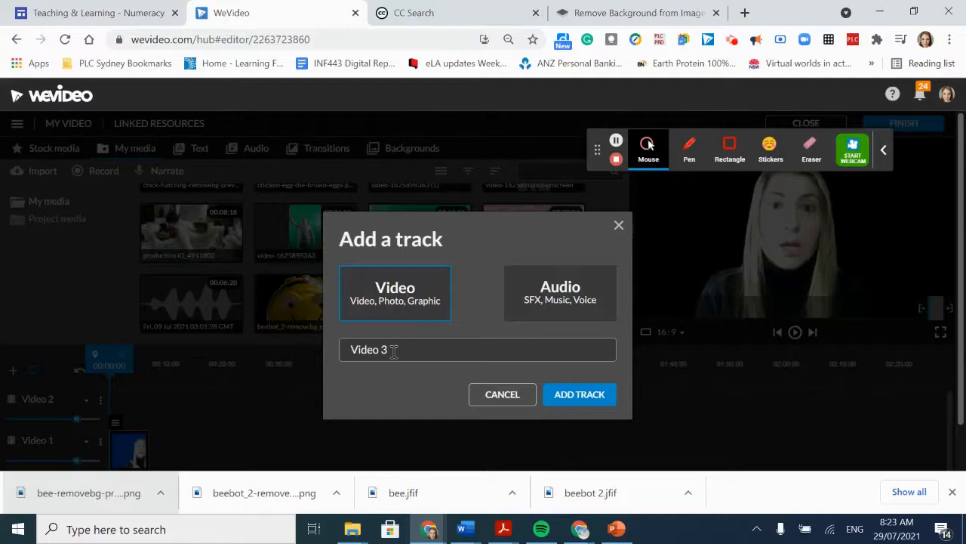
{"action": "left_click", "coordinate": [589, 397]}
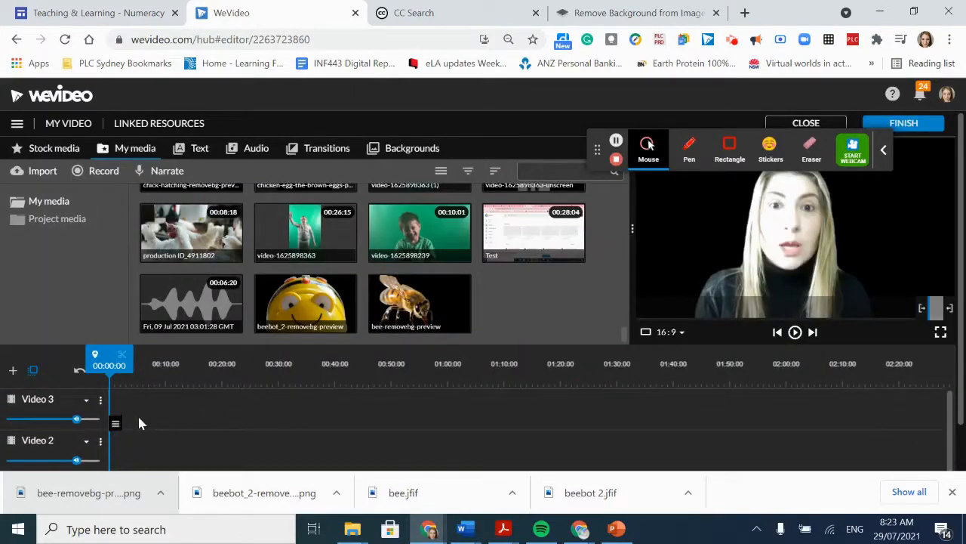
- Play the presenter clip to find the cue, and place the beebot_2-removebg-preview image above it on Video 2, starting at about 00:02:06
{"action": "scroll", "coordinate": [138, 419], "scroll_direction": "down", "scroll_amount": 1}
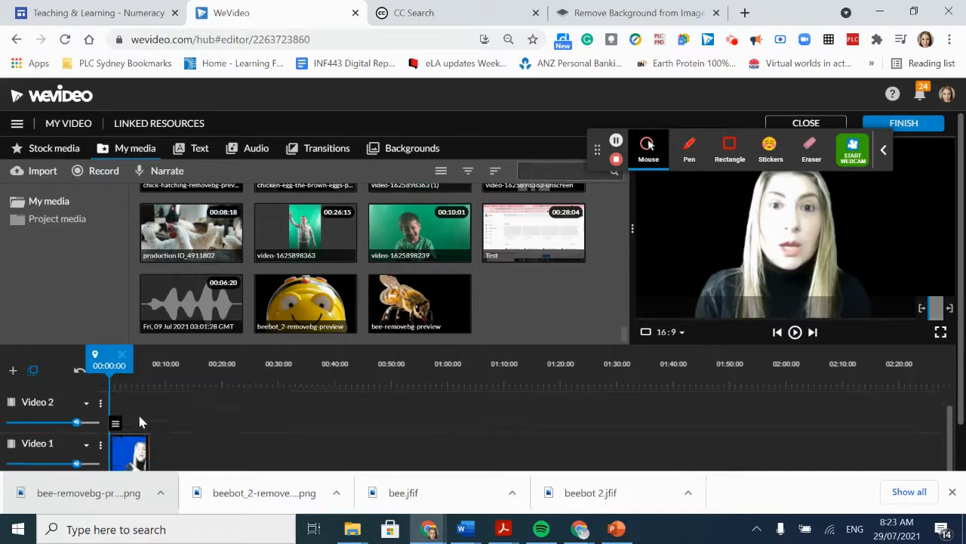
{"action": "left_click", "coordinate": [795, 334]}
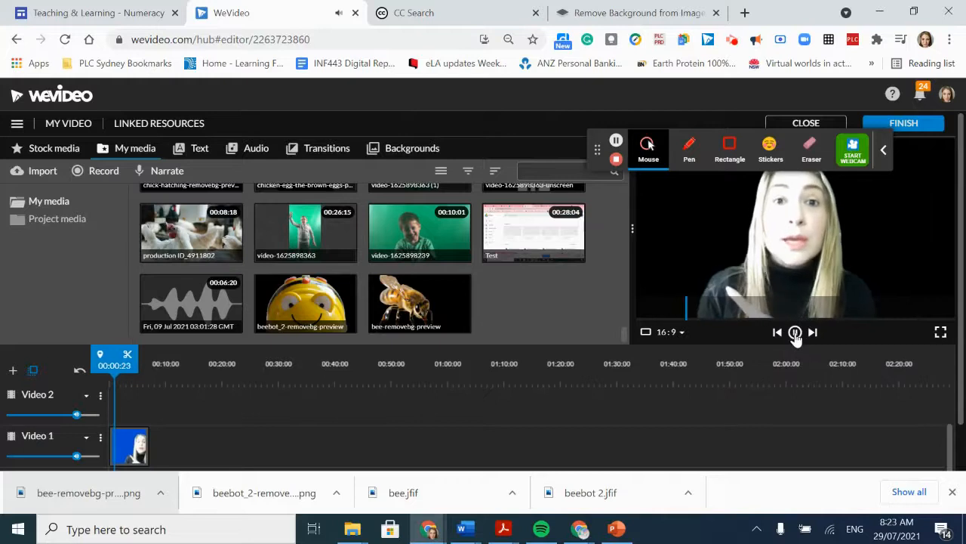
{"action": "left_click", "coordinate": [796, 334]}
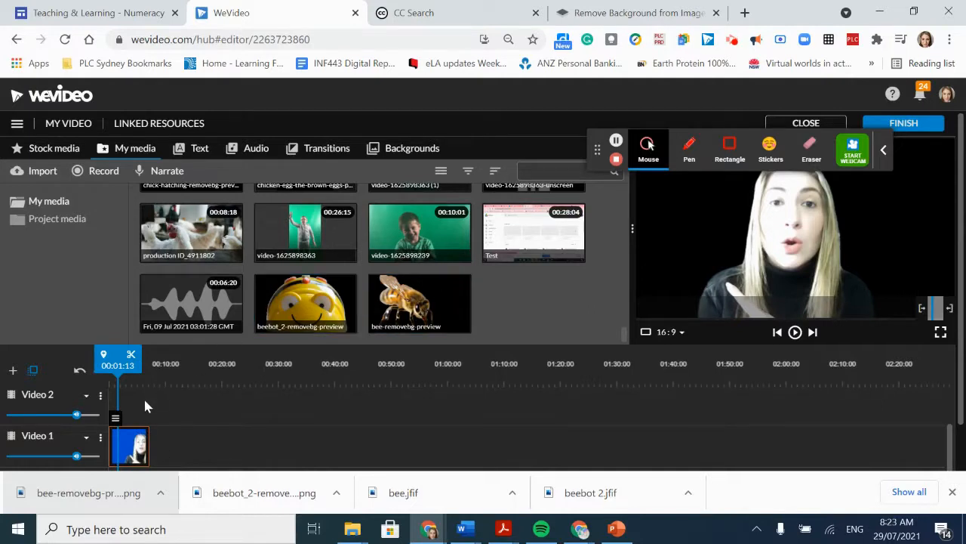
{"action": "left_click", "coordinate": [299, 308]}
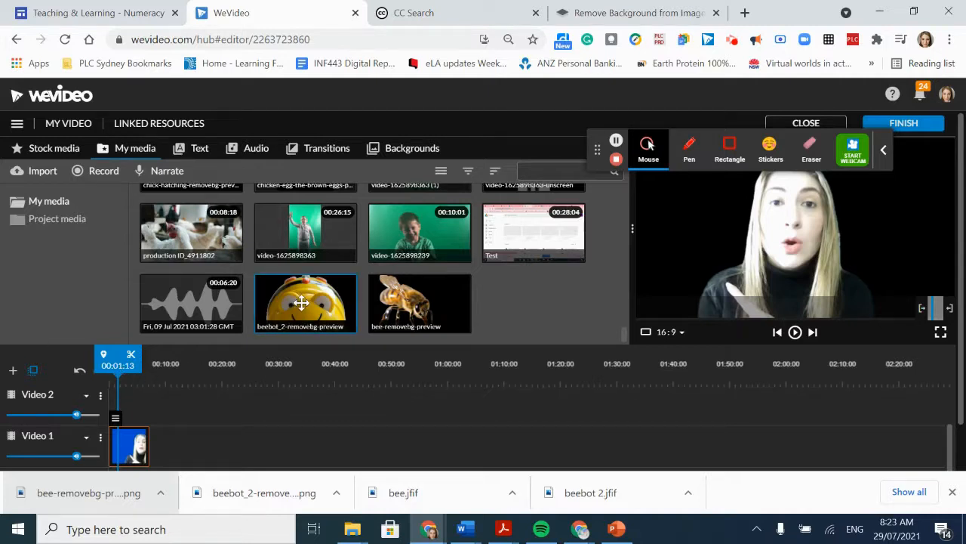
{"action": "left_click_drag", "start_coordinate": [301, 302], "coordinate": [130, 404]}
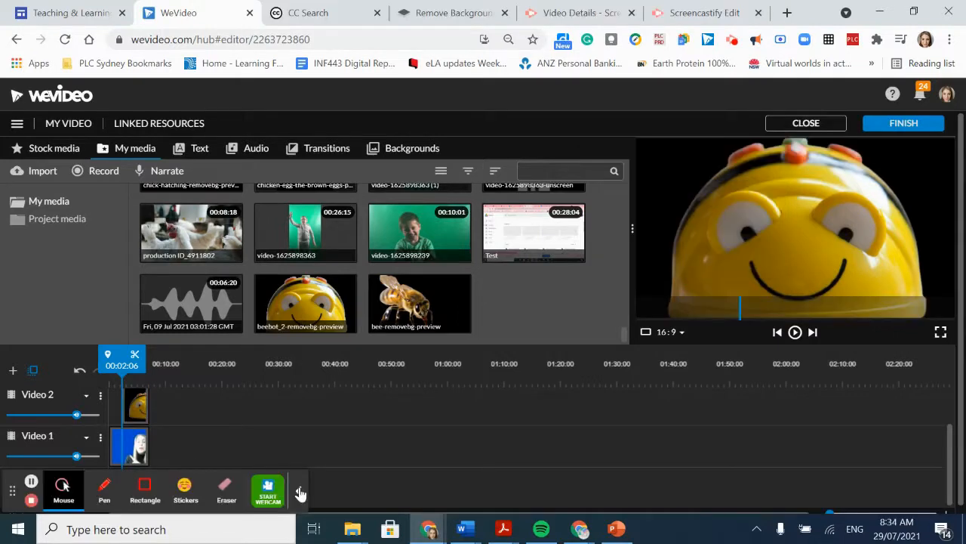
{"action": "left_click", "coordinate": [299, 493]}
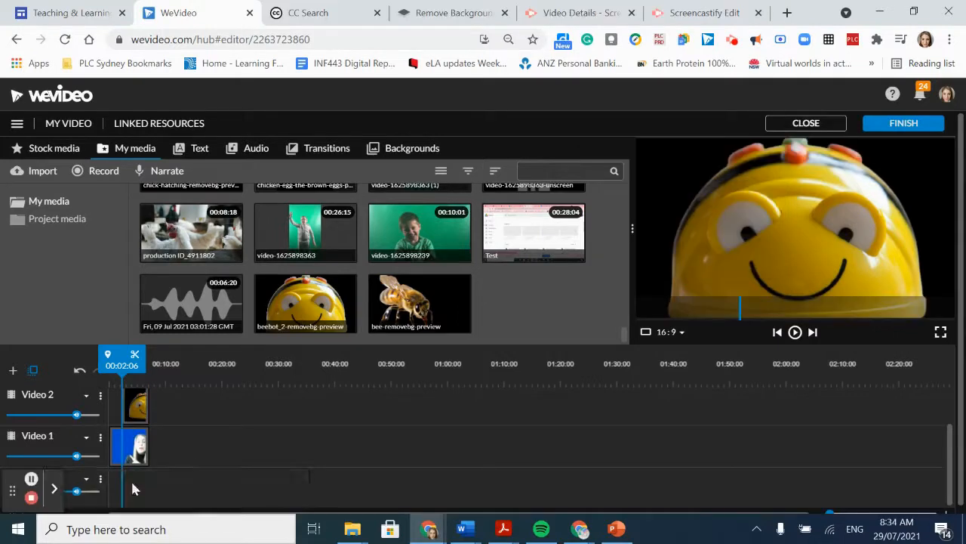
{"action": "left_click_drag", "start_coordinate": [15, 487], "coordinate": [554, 326]}
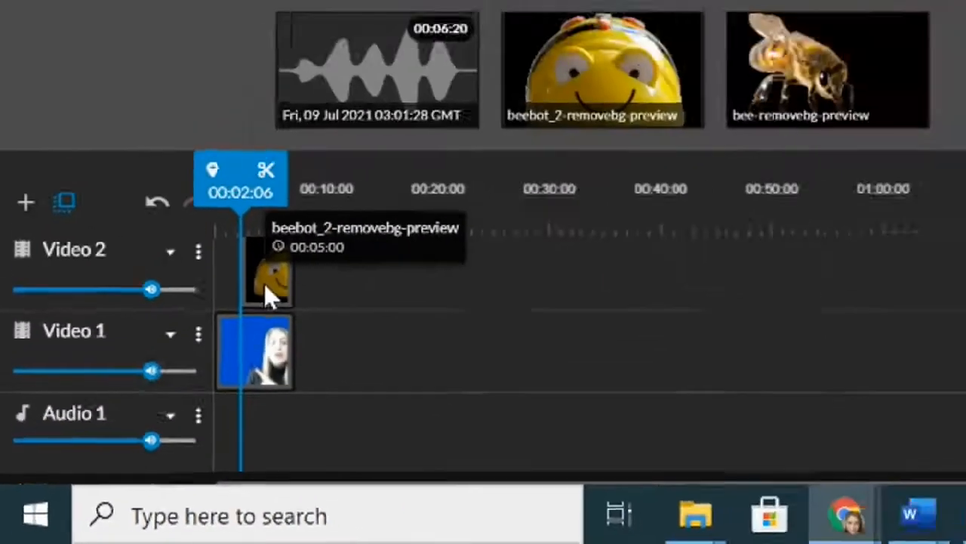
- In the Transform settings of the BeeBot clip on Video 2, scale the image down to a bit under half the frame width
{"action": "double_click", "coordinate": [266, 281]}
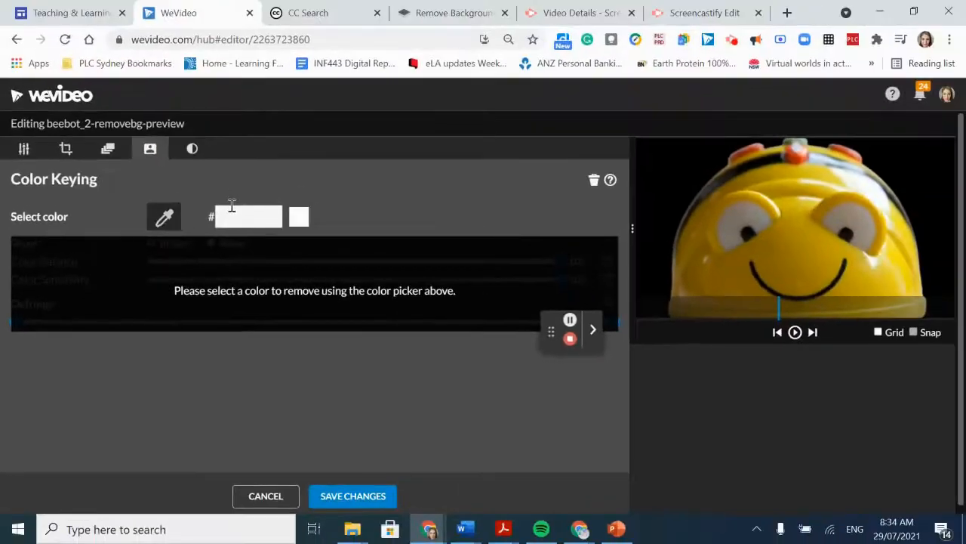
{"action": "left_click", "coordinate": [66, 151]}
{"action": "left_click", "coordinate": [25, 151]}
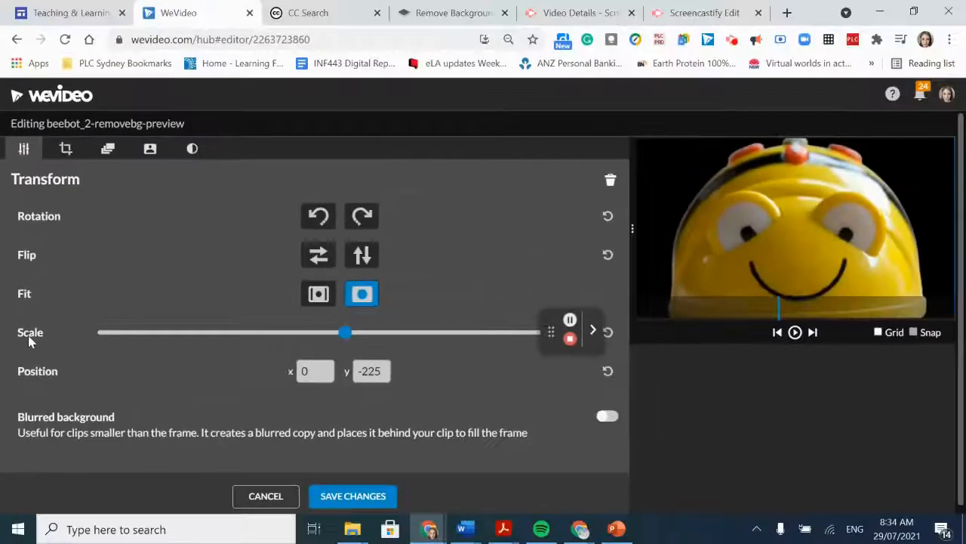
{"action": "left_click_drag", "start_coordinate": [349, 341], "coordinate": [245, 355]}
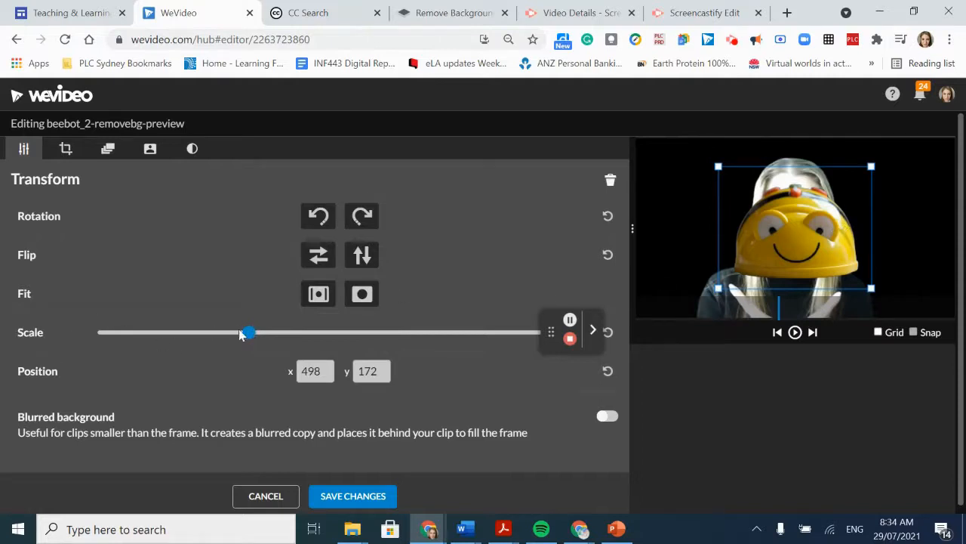
{"action": "left_click_drag", "start_coordinate": [248, 333], "coordinate": [238, 333]}
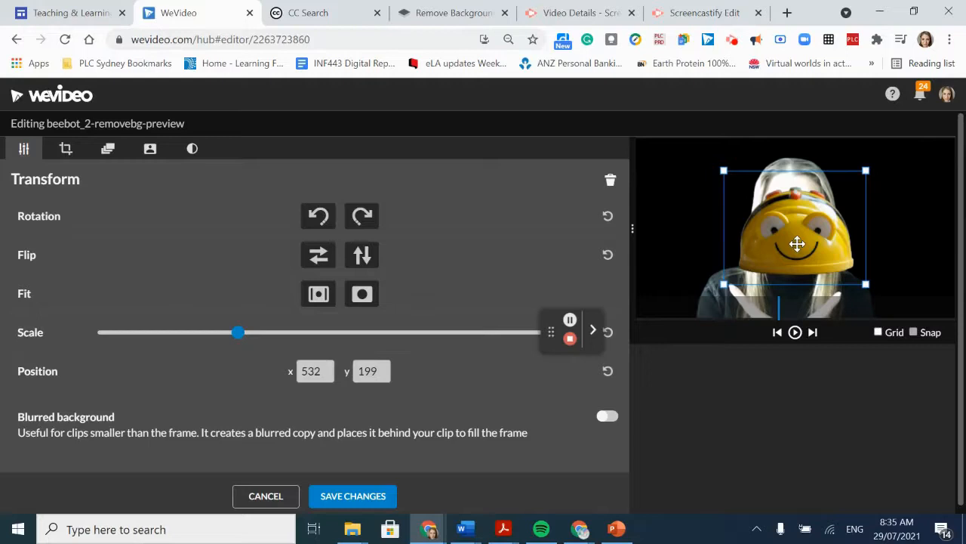
- Move the BeeBot to the left of the presenter's face, shrink it to about a third of the frame width and save the changes
{"action": "left_click_drag", "start_coordinate": [797, 244], "coordinate": [685, 212]}
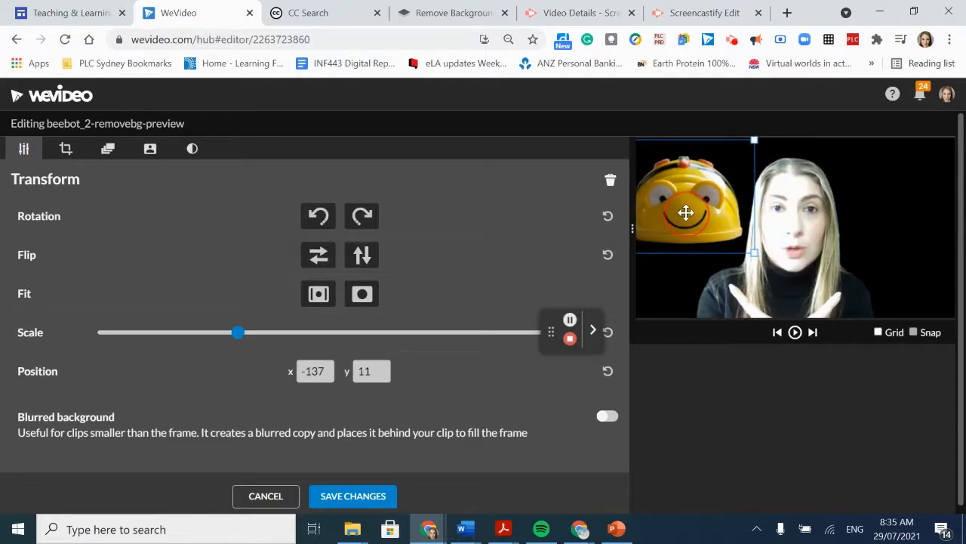
{"action": "left_click_drag", "start_coordinate": [686, 212], "coordinate": [686, 222]}
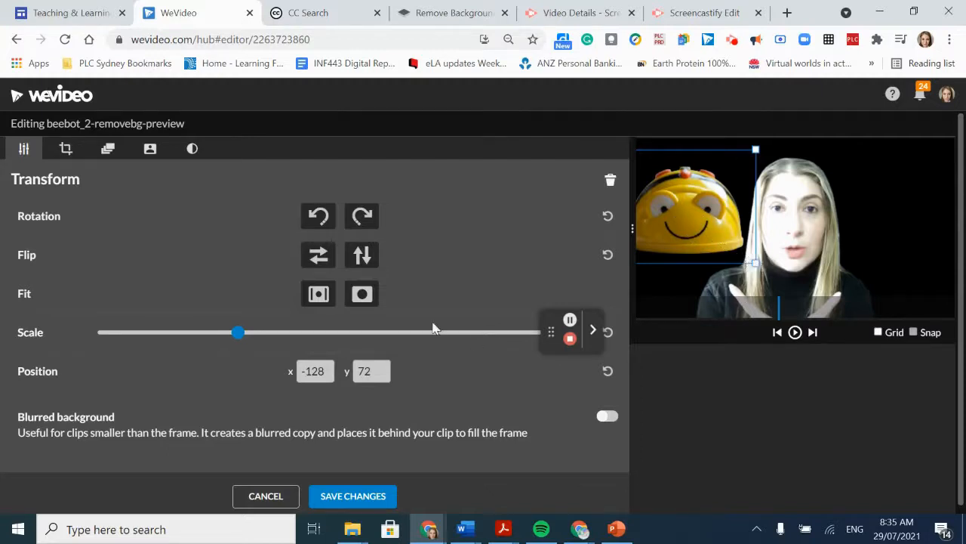
{"action": "mouse_move", "coordinate": [238, 333]}
{"action": "left_mouse_down"}
{"action": "mouse_move", "coordinate": [220, 339]}
{"action": "mouse_move", "coordinate": [233, 339]}
{"action": "left_mouse_up"}
{"action": "left_click_drag", "start_coordinate": [751, 260], "coordinate": [732, 255]}
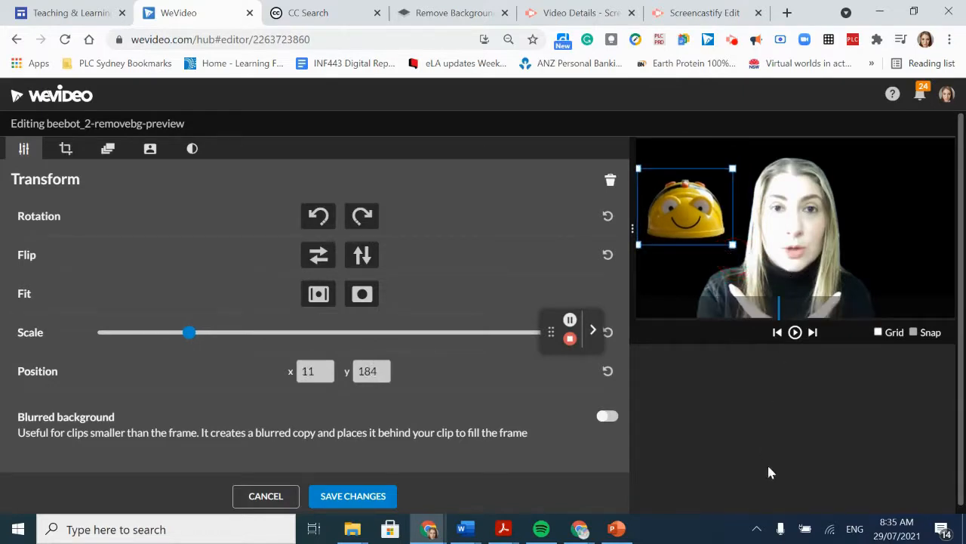
{"action": "left_click_drag", "start_coordinate": [680, 226], "coordinate": [681, 243]}
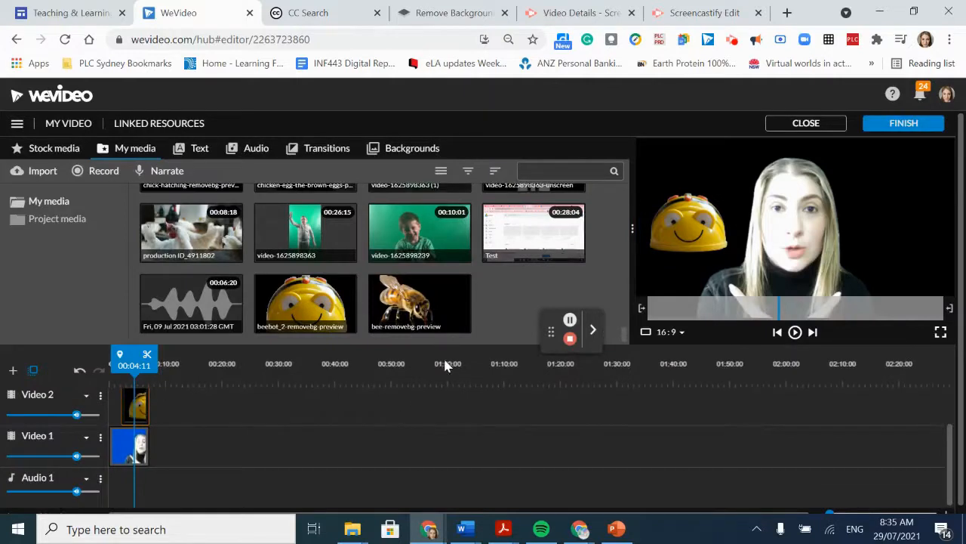
- Extend the start of the BeeBot clip on Video 2 back to about 00:01:14
{"action": "left_click_drag", "start_coordinate": [121, 365], "coordinate": [106, 366]}
{"action": "left_click_drag", "start_coordinate": [143, 410], "coordinate": [118, 399]}
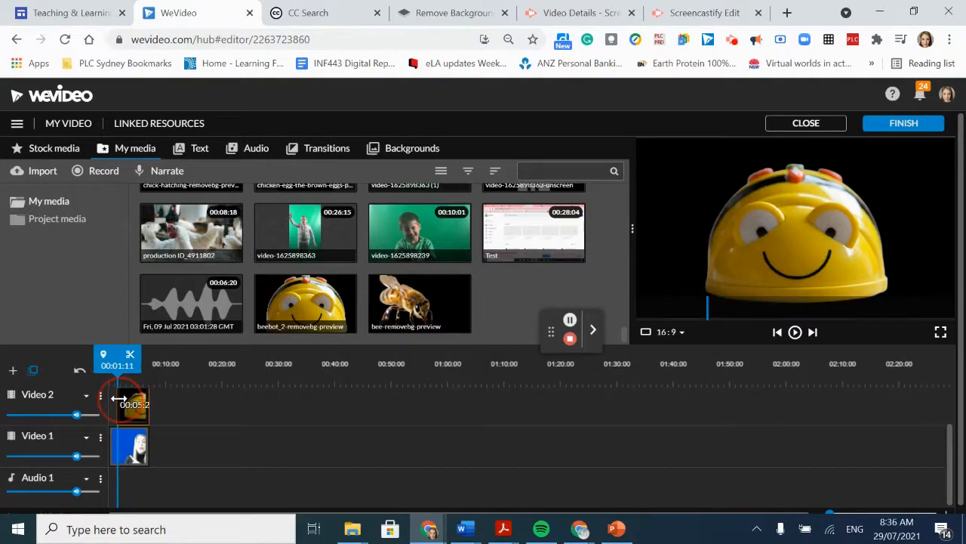
{"action": "left_click_drag", "start_coordinate": [118, 399], "coordinate": [121, 399]}
{"action": "left_click_drag", "start_coordinate": [118, 397], "coordinate": [120, 397]}
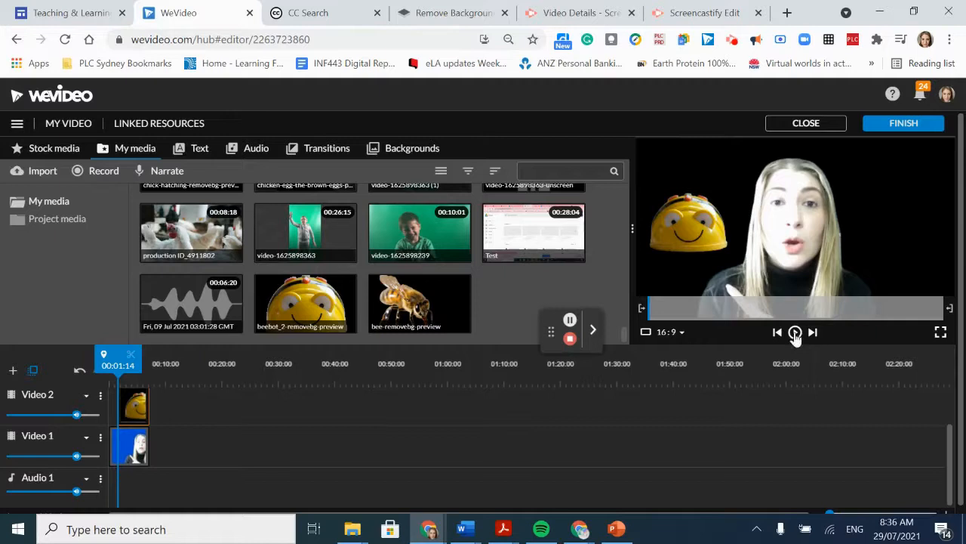
- Preview the video from the start up to the bee cue and place the bee-removebg-preview image on Video 3 at about 00:03:21
{"action": "left_click_drag", "start_coordinate": [119, 367], "coordinate": [86, 369]}
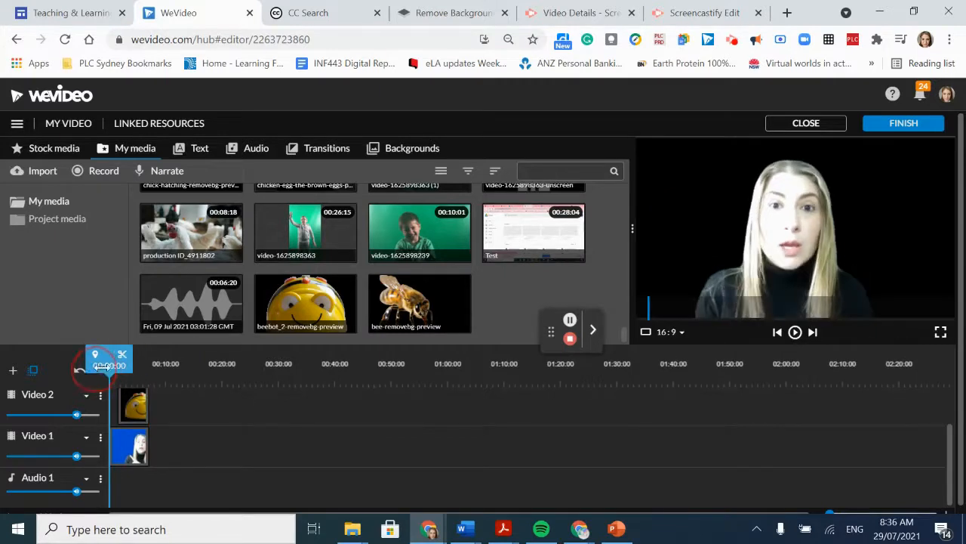
{"action": "left_click", "coordinate": [795, 332]}
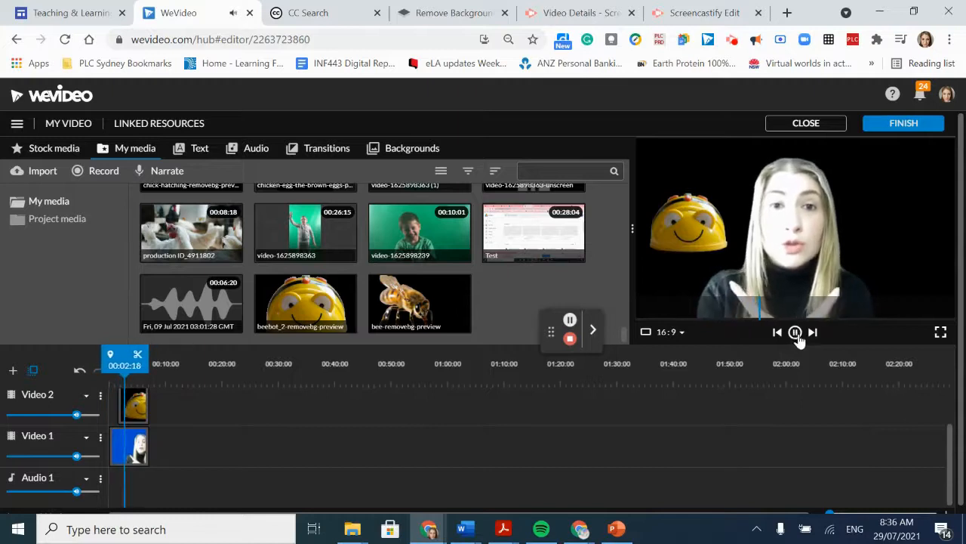
{"action": "left_click", "coordinate": [795, 332]}
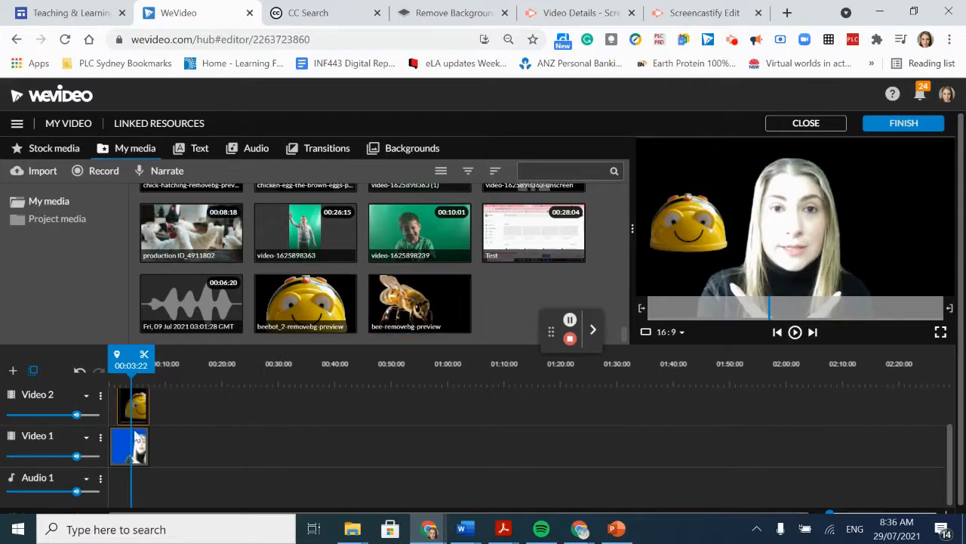
{"action": "scroll", "coordinate": [135, 431], "scroll_direction": "up", "scroll_amount": 1}
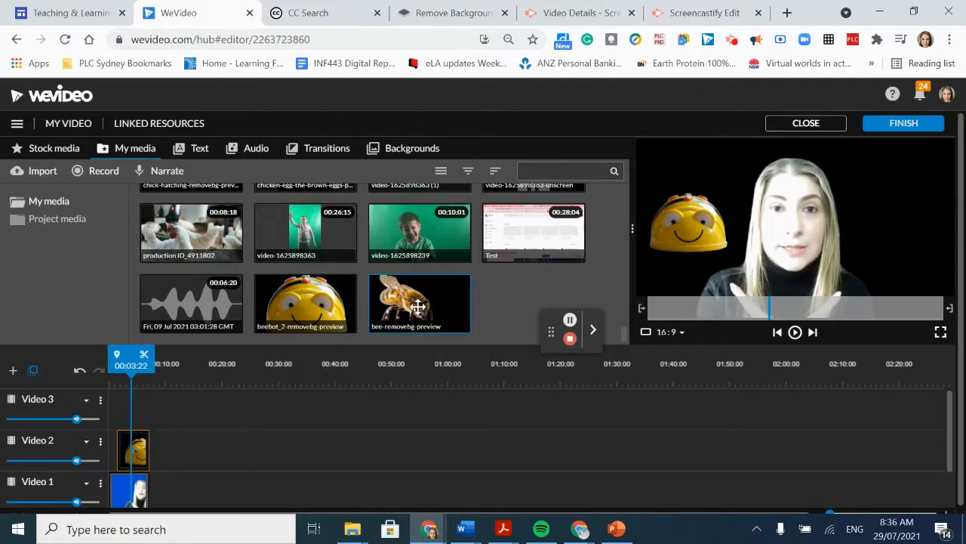
{"action": "left_click_drag", "start_coordinate": [418, 305], "coordinate": [152, 404]}
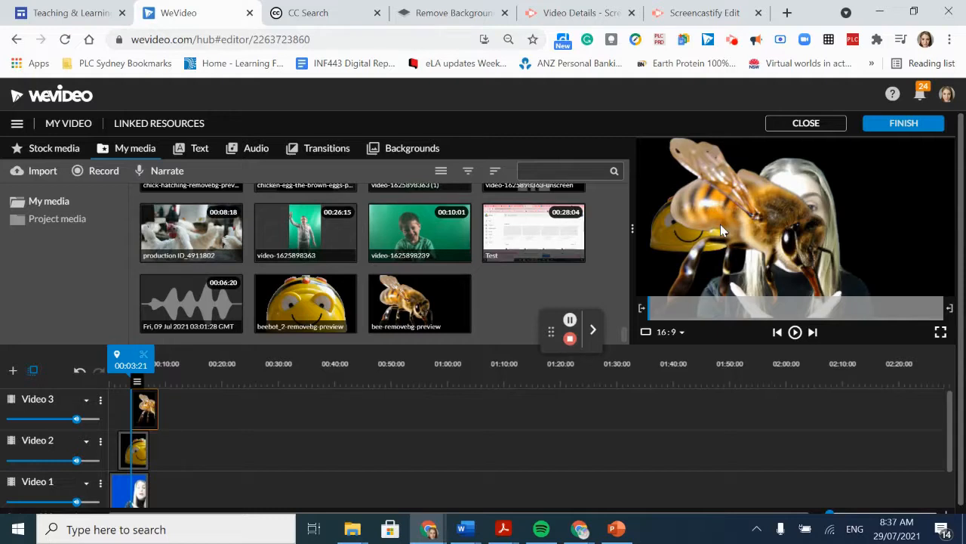
- Scale the bee clip down in its Transform settings and move it to the right of the presenter, at about x 1260, y 154
{"action": "double_click", "coordinate": [145, 410]}
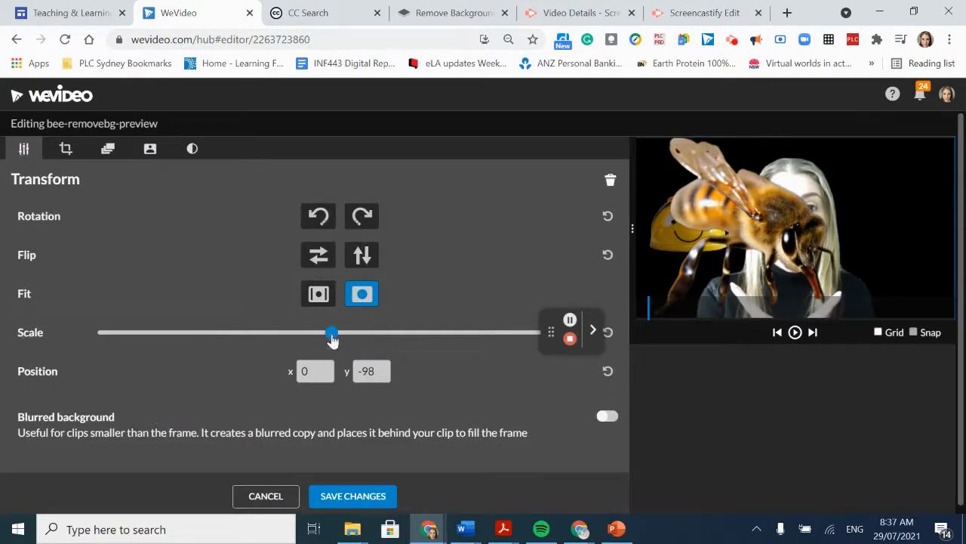
{"action": "left_click_drag", "start_coordinate": [331, 340], "coordinate": [221, 348]}
{"action": "left_click_drag", "start_coordinate": [758, 230], "coordinate": [879, 215]}
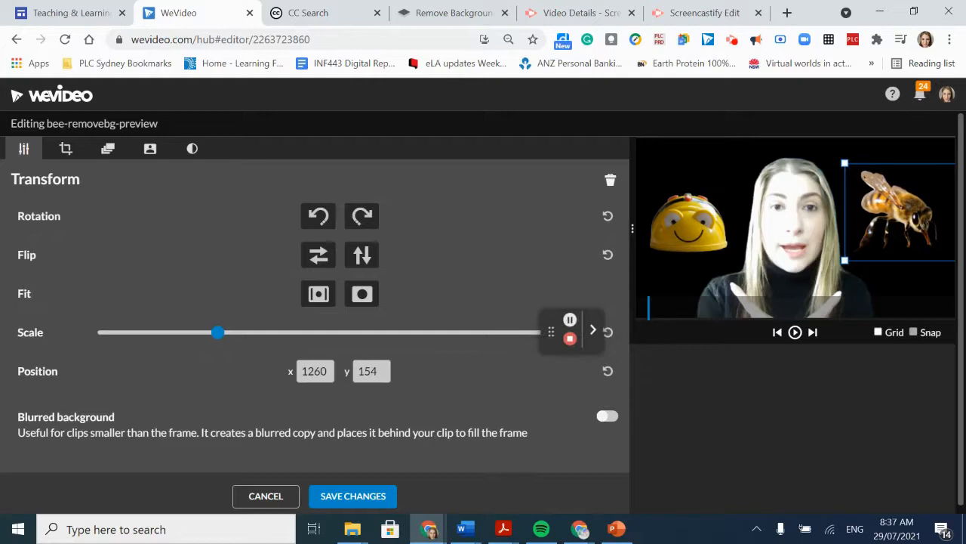
- Save the bee image's transform changes and trim the end of its Video 3 clip to the end of the presenter clip, about 00:07:06
{"action": "left_click", "coordinate": [354, 496]}
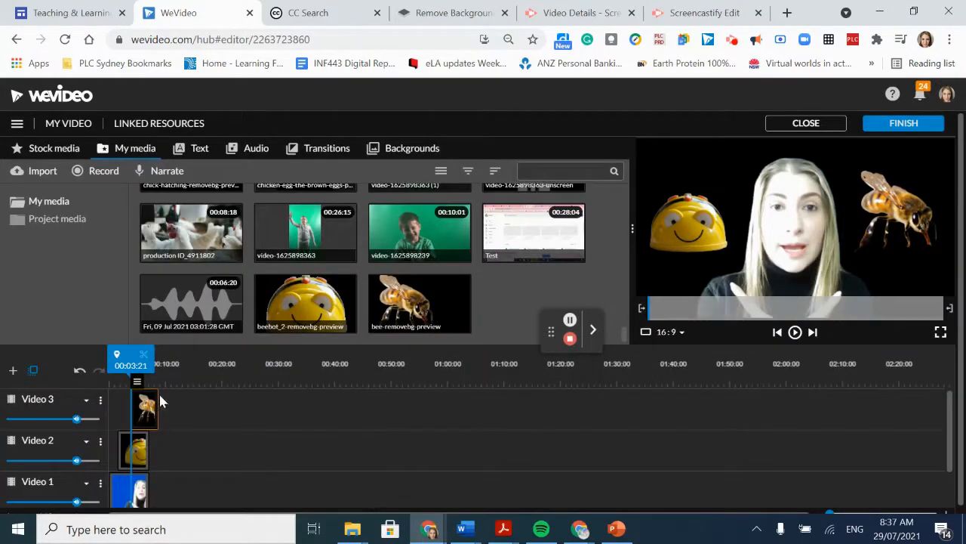
{"action": "left_click_drag", "start_coordinate": [157, 400], "coordinate": [149, 400]}
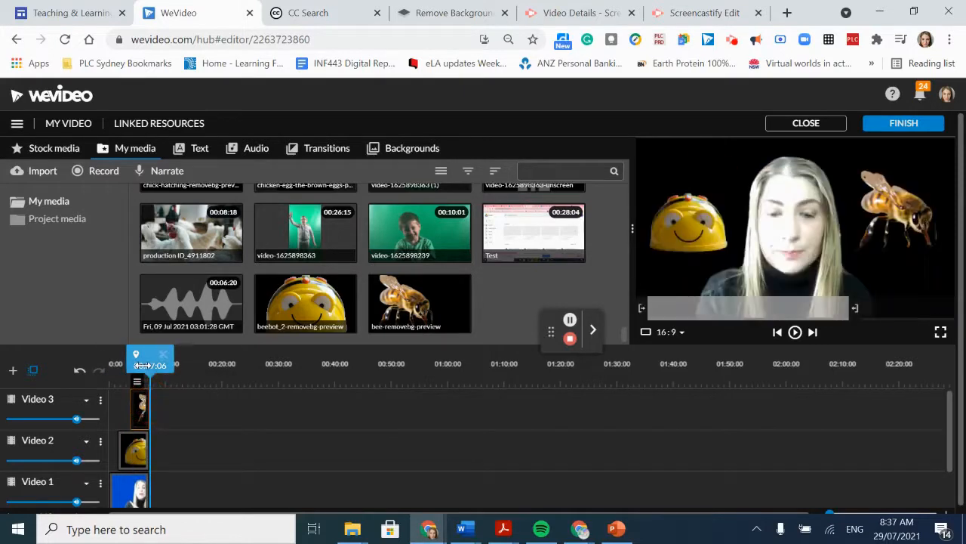
- Preview the composition from the start to check the timing of the BeeBot and bee overlays
{"action": "left_click_drag", "start_coordinate": [142, 365], "coordinate": [89, 374]}
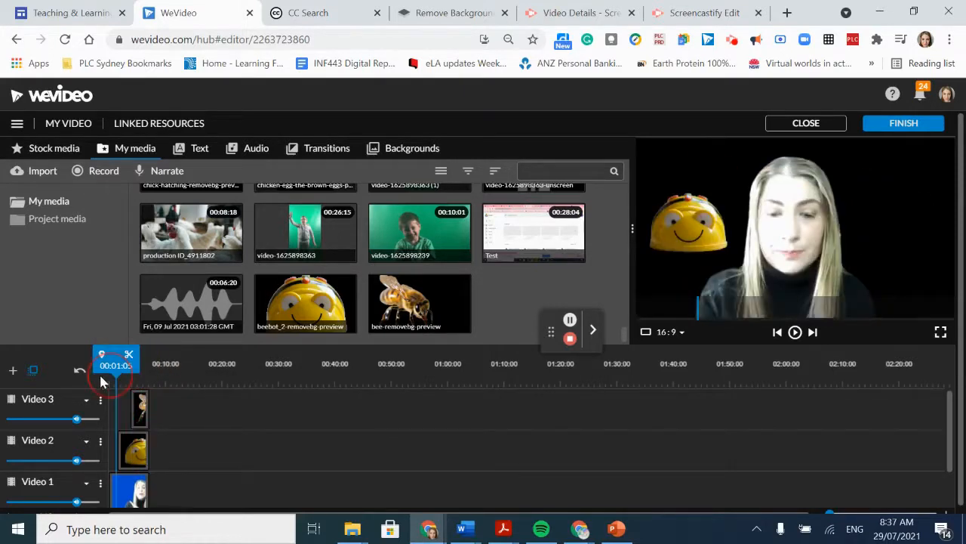
{"action": "left_click", "coordinate": [794, 333]}
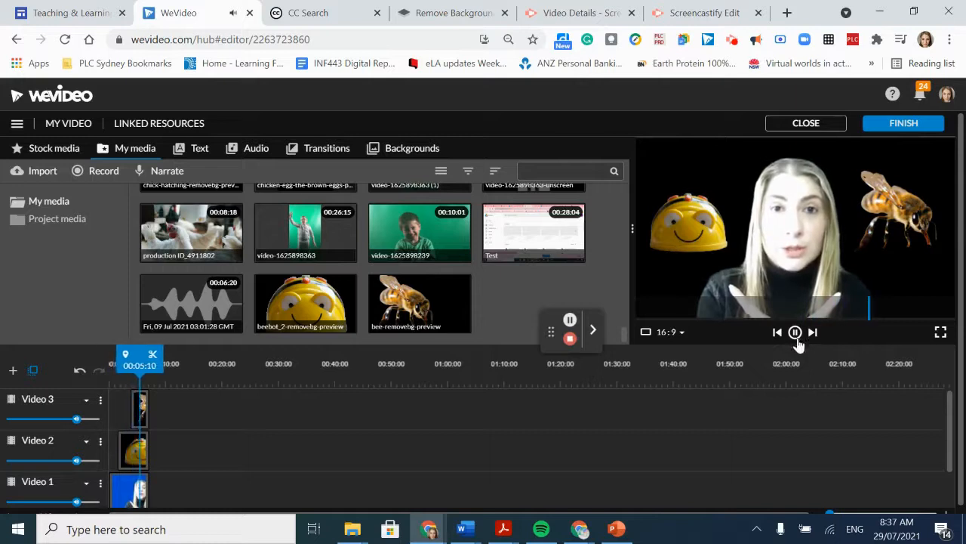
{"action": "left_click", "coordinate": [796, 335]}
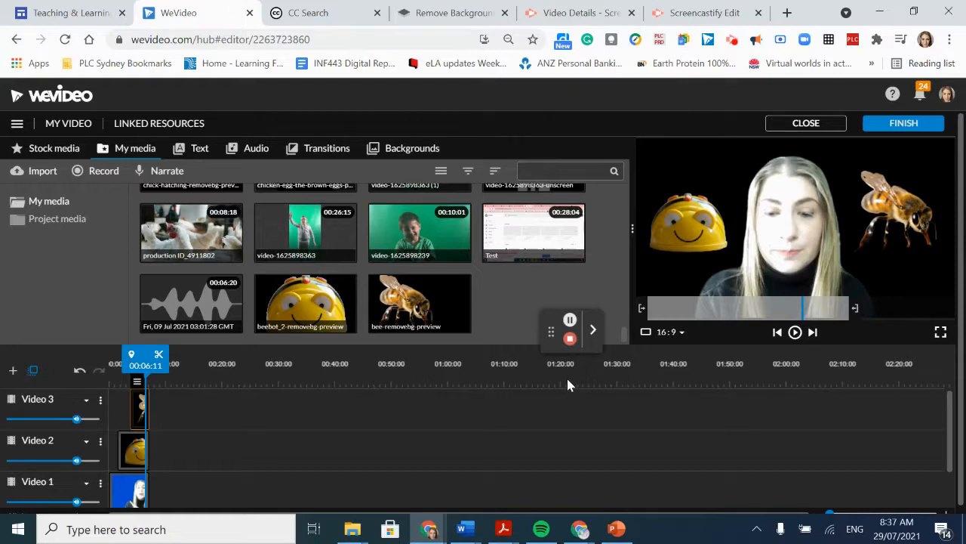
- Add the Trailer - Slasher motion title to Video 2 right after the BeeBot clip and open its text properties
{"action": "left_click", "coordinate": [198, 151]}
{"action": "left_click_drag", "start_coordinate": [189, 308], "coordinate": [168, 434]}
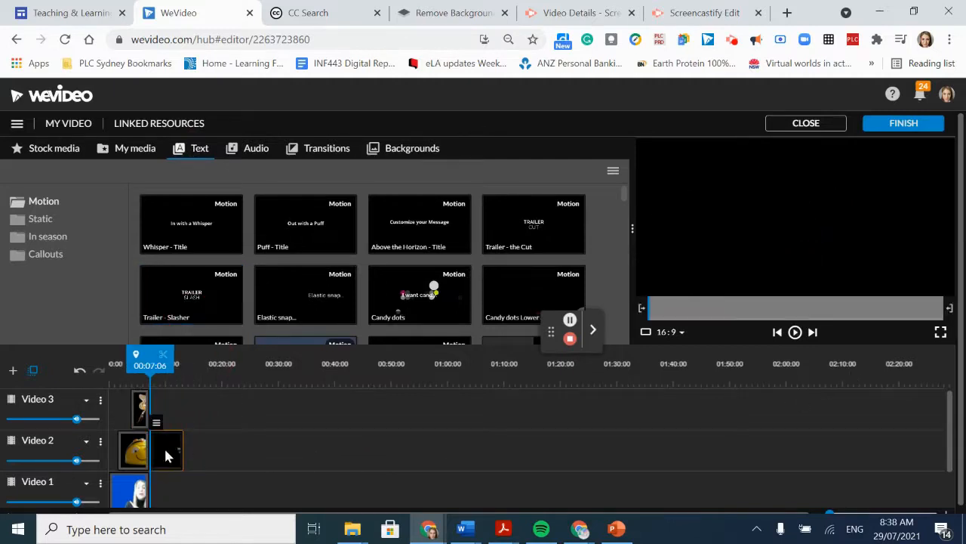
{"action": "double_click", "coordinate": [167, 453]}
{"action": "left_click", "coordinate": [23, 149]}
- Set the first line of the title to "TO BE OR NOT TO BEE"
{"action": "left_click", "coordinate": [181, 281]}
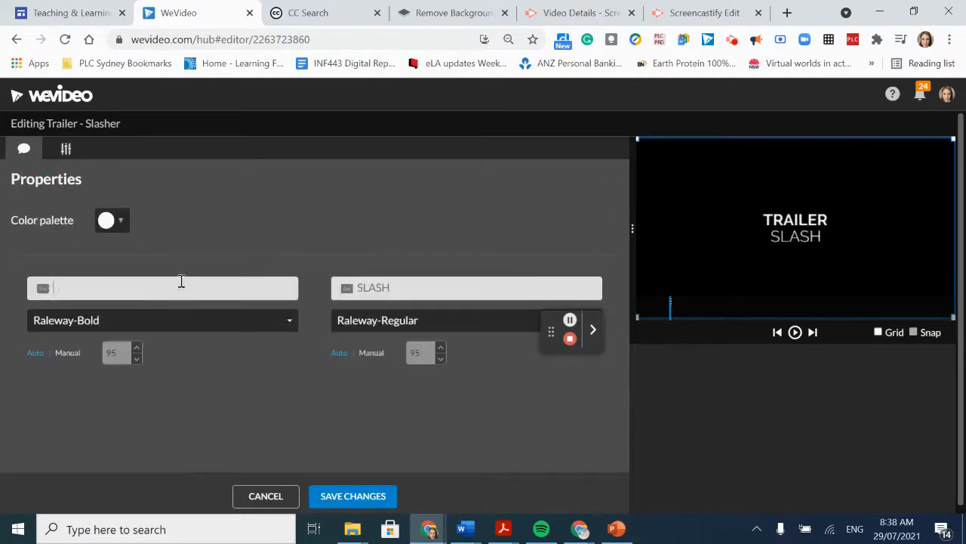
{"action": "type", "text": "to"}
{"action": "key", "text": "BackSpace"}
{"action": "key", "text": "BackSpace"}
{"action": "type", "text": "TO BET"}
{"action": "key", "text": "BackSpace"}
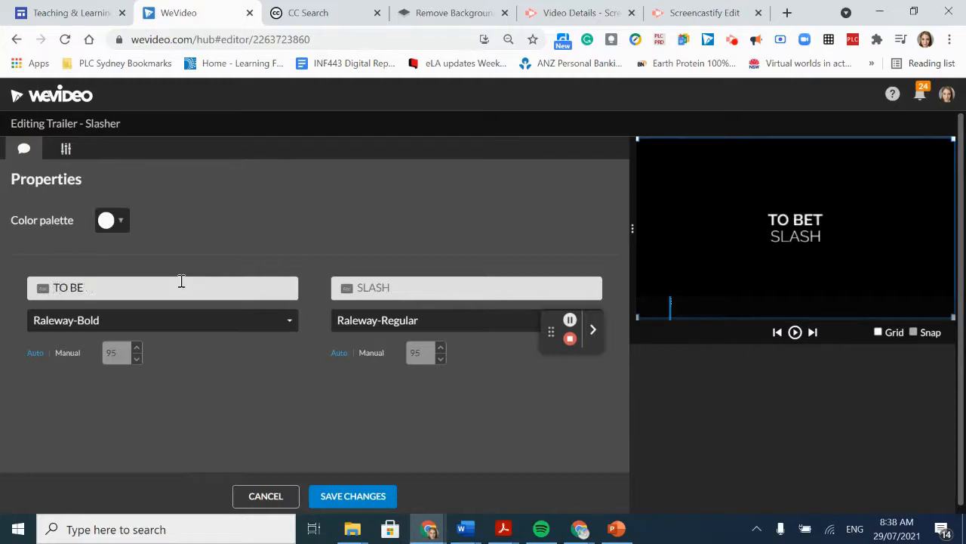
{"action": "type", "text": "or"}
{"action": "key", "text": "BackSpace"}
{"action": "key", "text": "BackSpace"}
{"action": "type", "text": "O"}
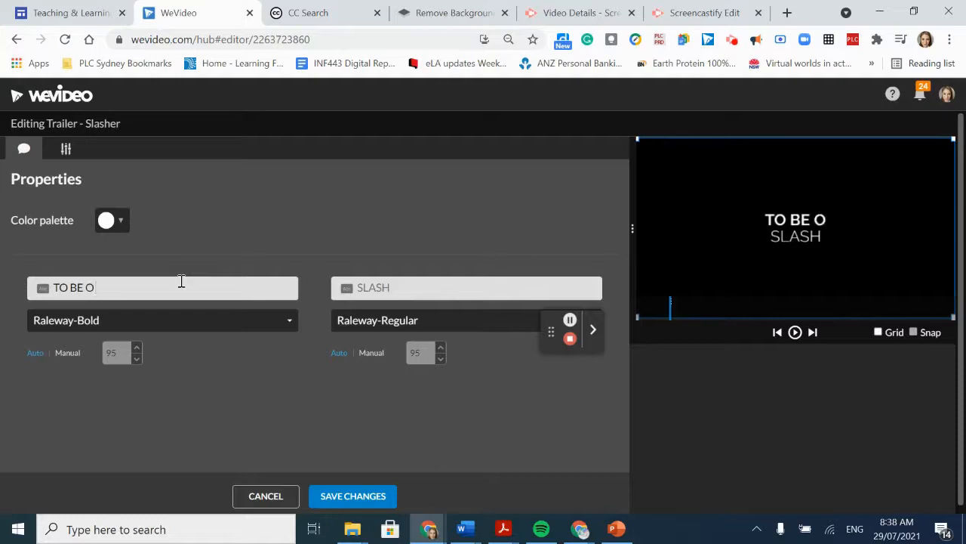
{"action": "type", "text": "R NOT TO BEE"}
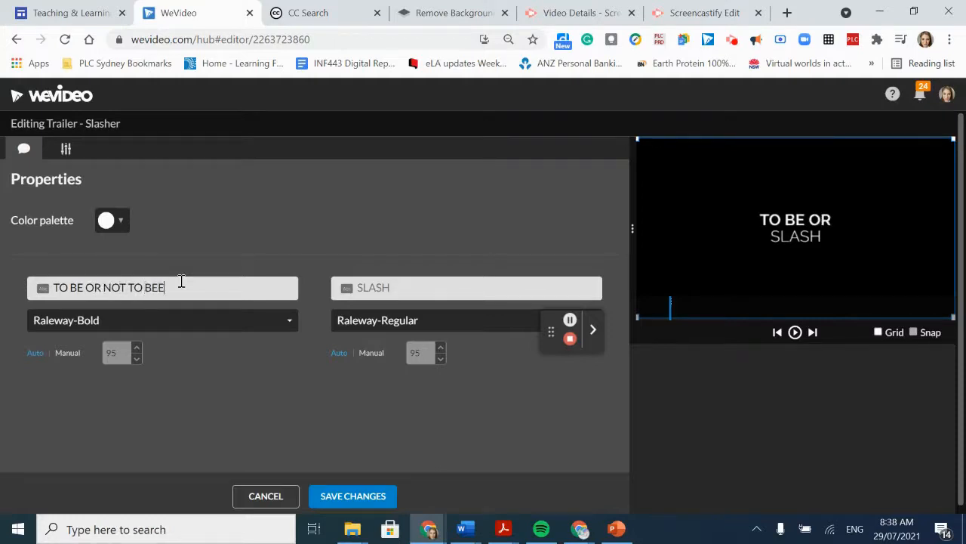
- Replace the title's second line, SLASH, with the presenter's name in capitals and save the changes
{"action": "left_click", "coordinate": [402, 291]}
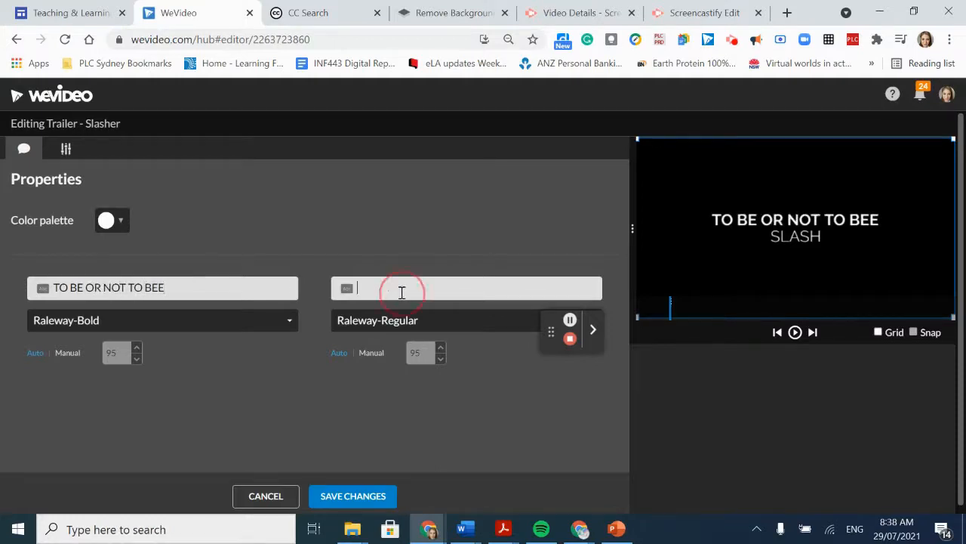
{"action": "type", "text": "MRS K"}
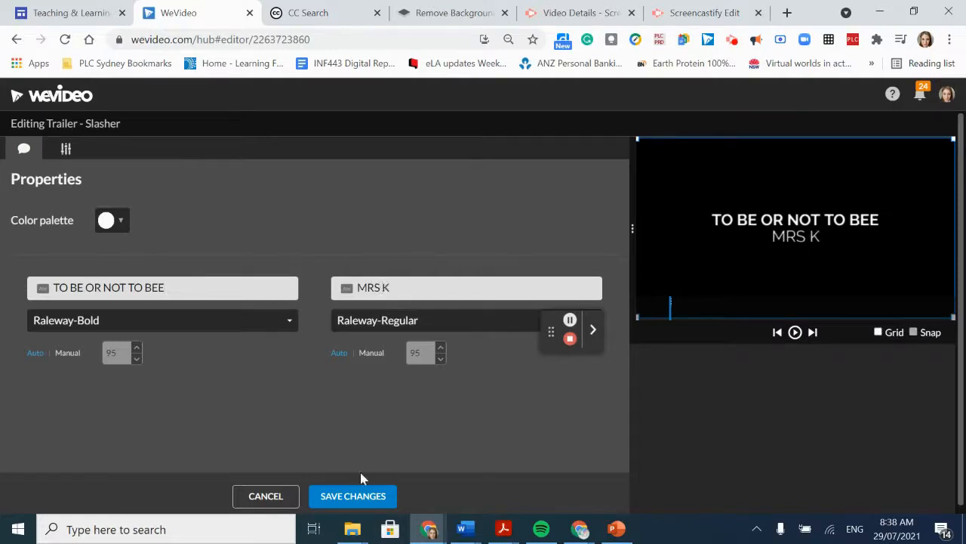
{"action": "left_click", "coordinate": [357, 496]}
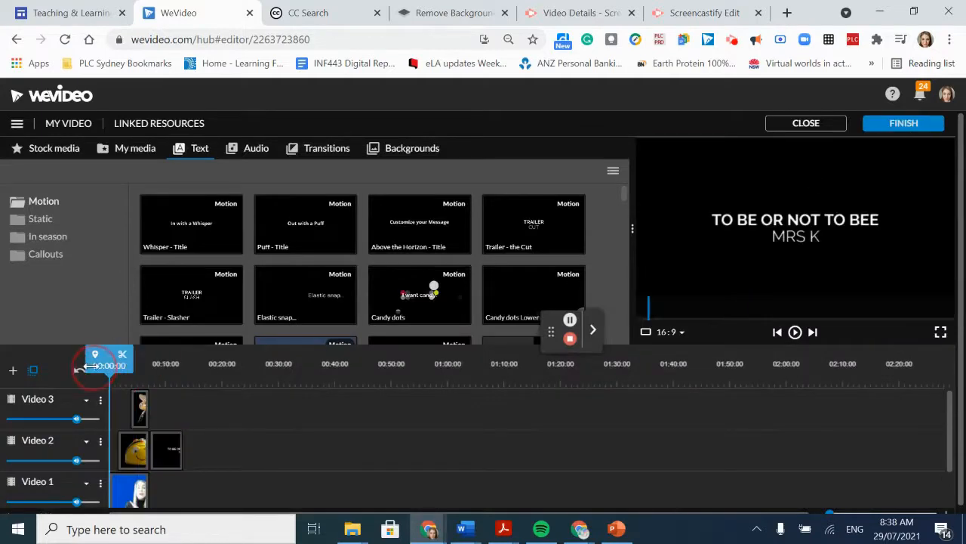
- Finish the video and set the export title to "To bee"
{"action": "left_click", "coordinate": [889, 127]}
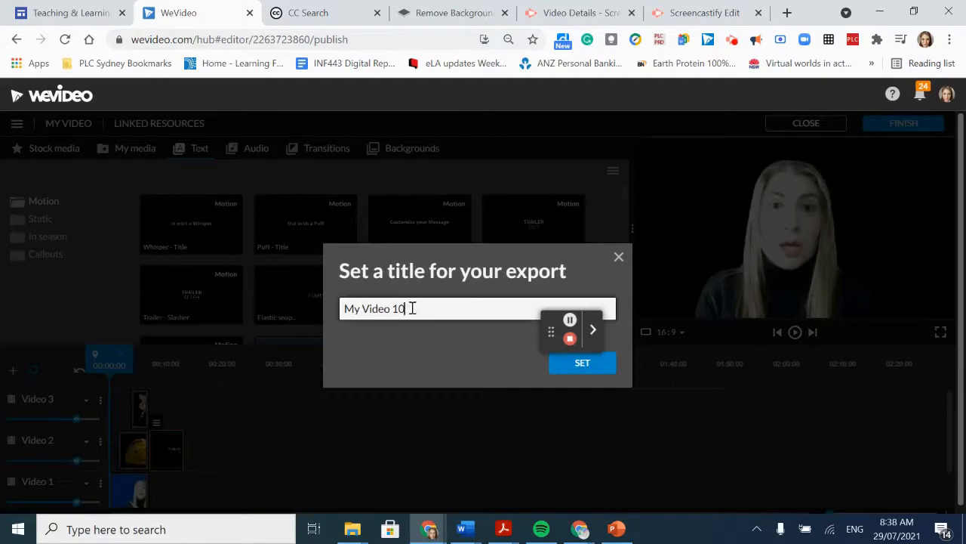
{"action": "left_click_drag", "start_coordinate": [392, 308], "coordinate": [287, 317]}
{"action": "key", "text": "shift+End"}
{"action": "type", "text": "To bee"}
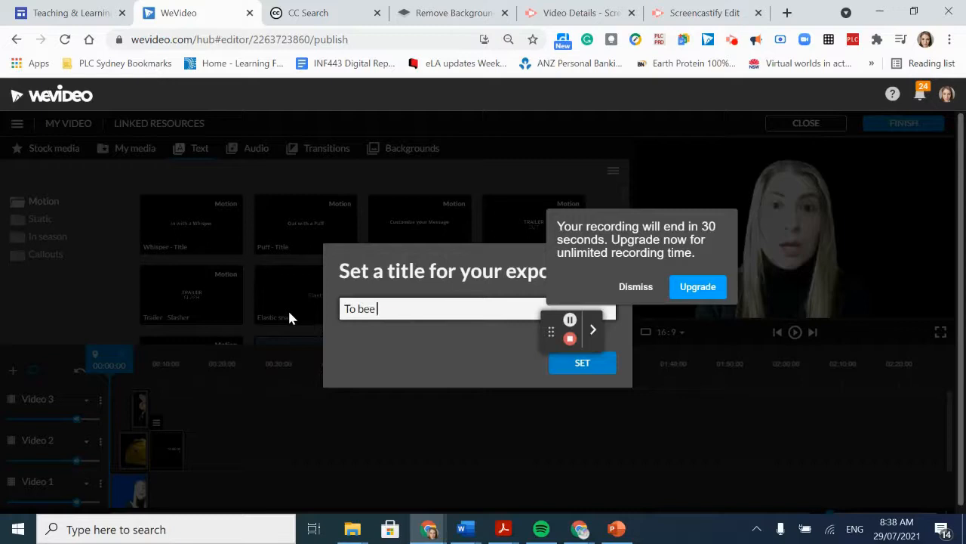
{"action": "left_click", "coordinate": [593, 365]}
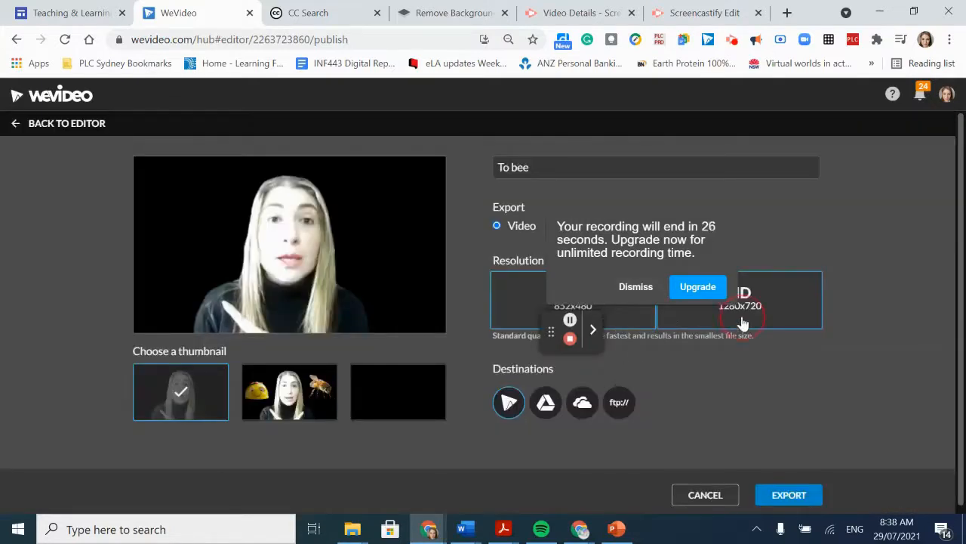
- Export the video in HD 1280x720 with both WeVideo and Google Drive as destinations
{"action": "left_click", "coordinate": [743, 324]}
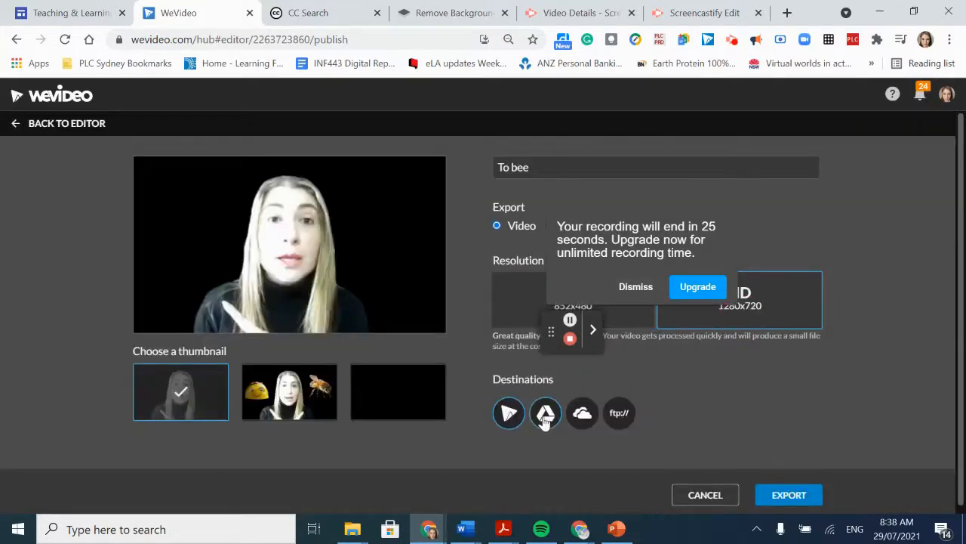
{"action": "left_click", "coordinate": [789, 500]}
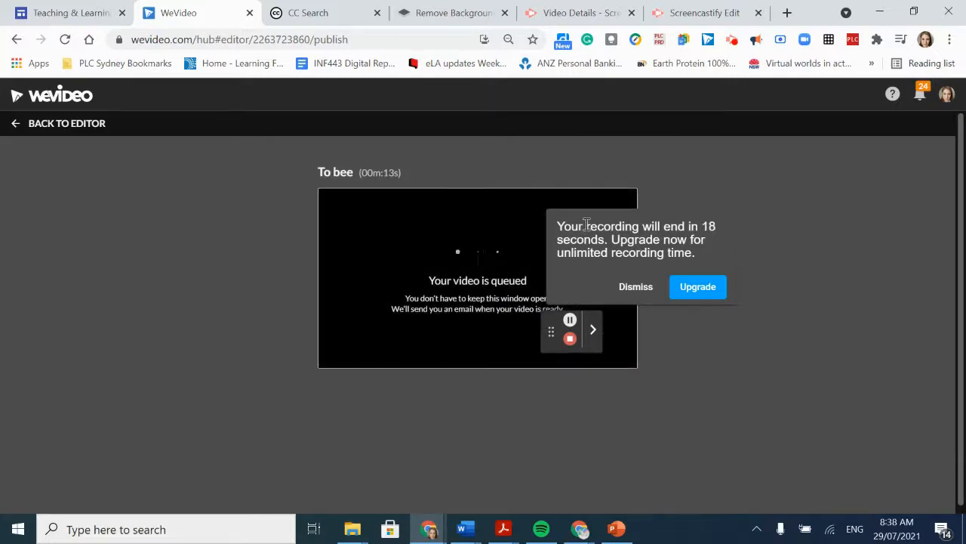
{"action": "left_click_drag", "start_coordinate": [561, 327], "coordinate": [705, 350]}
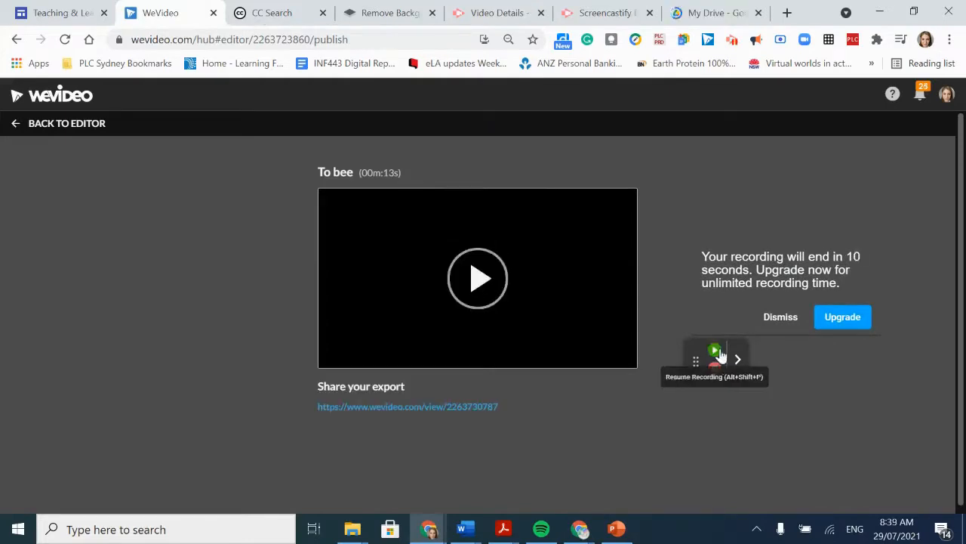
- Switch to Google Drive and download the exported file To bee.mp4
{"action": "left_click", "coordinate": [717, 13]}
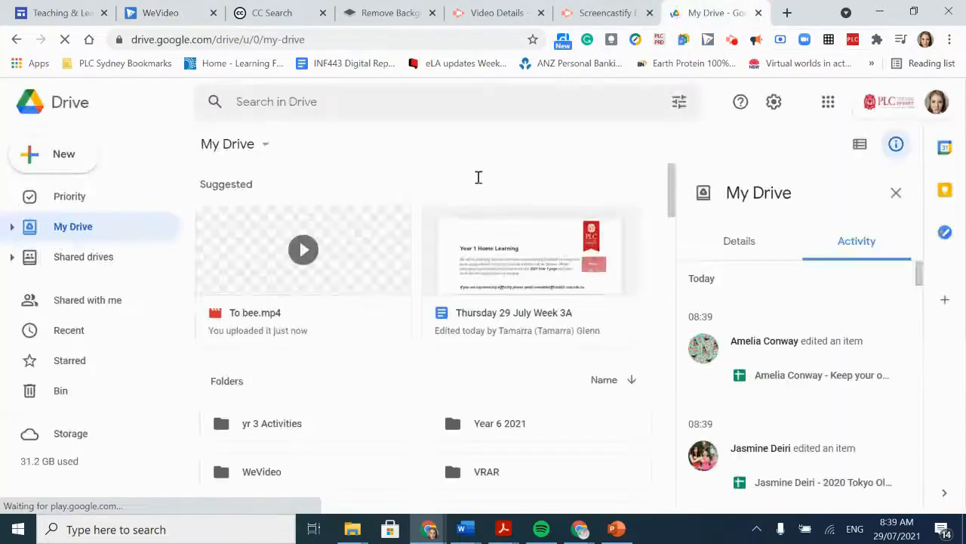
{"action": "right_click", "coordinate": [308, 323]}
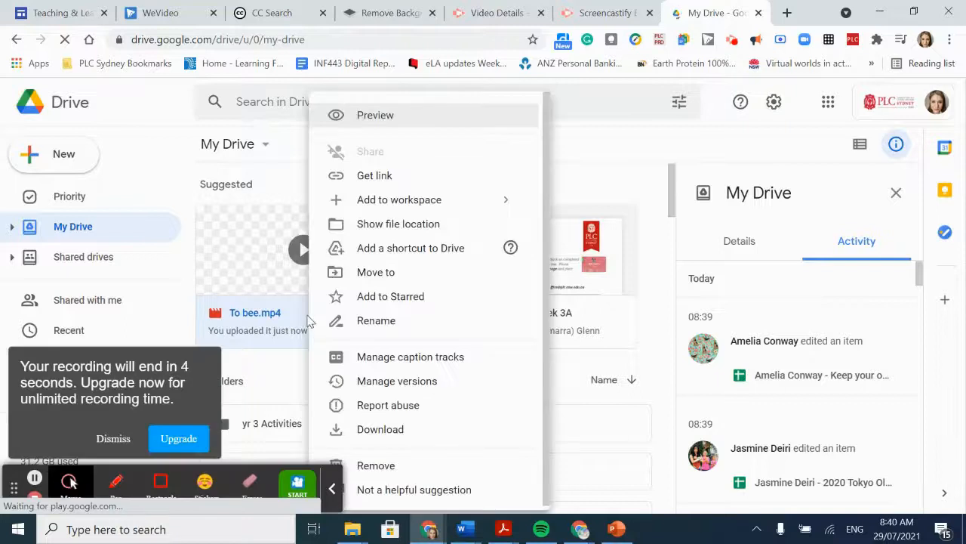
{"action": "left_click", "coordinate": [392, 429]}
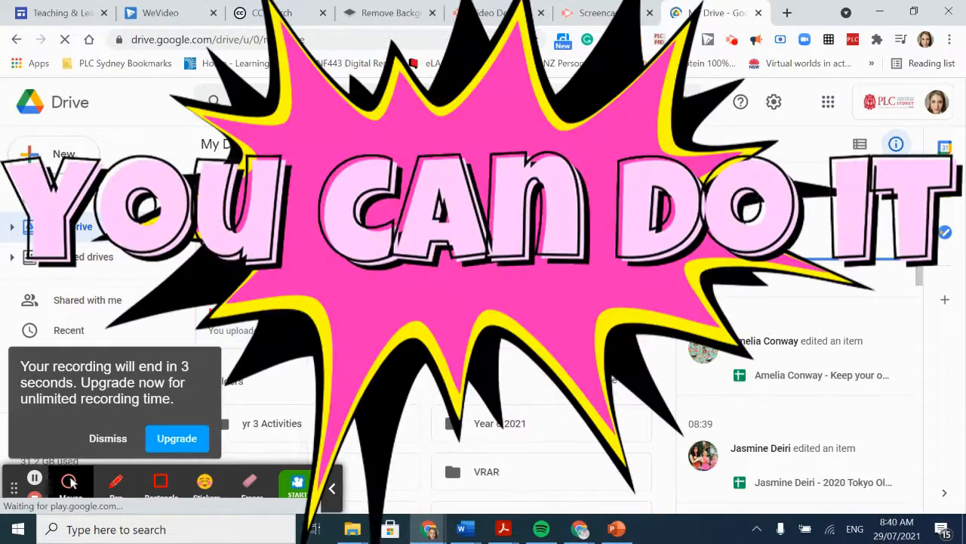